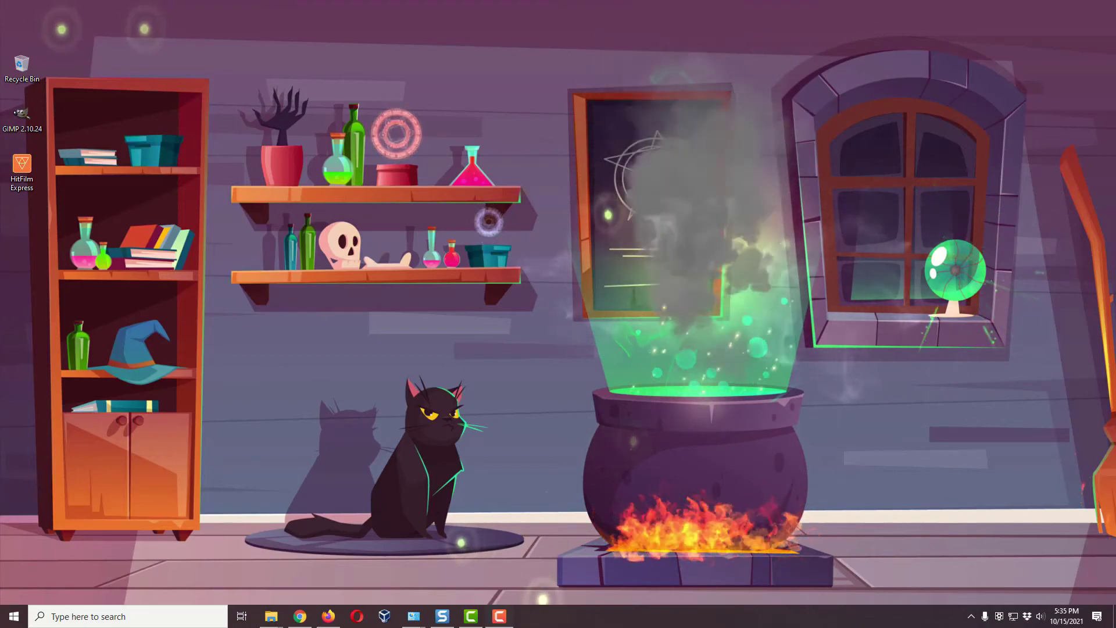
Step: Bring the Chrome browser showing the FPP Status page to the front
{"action": "left_click", "coordinate": [300, 616]}
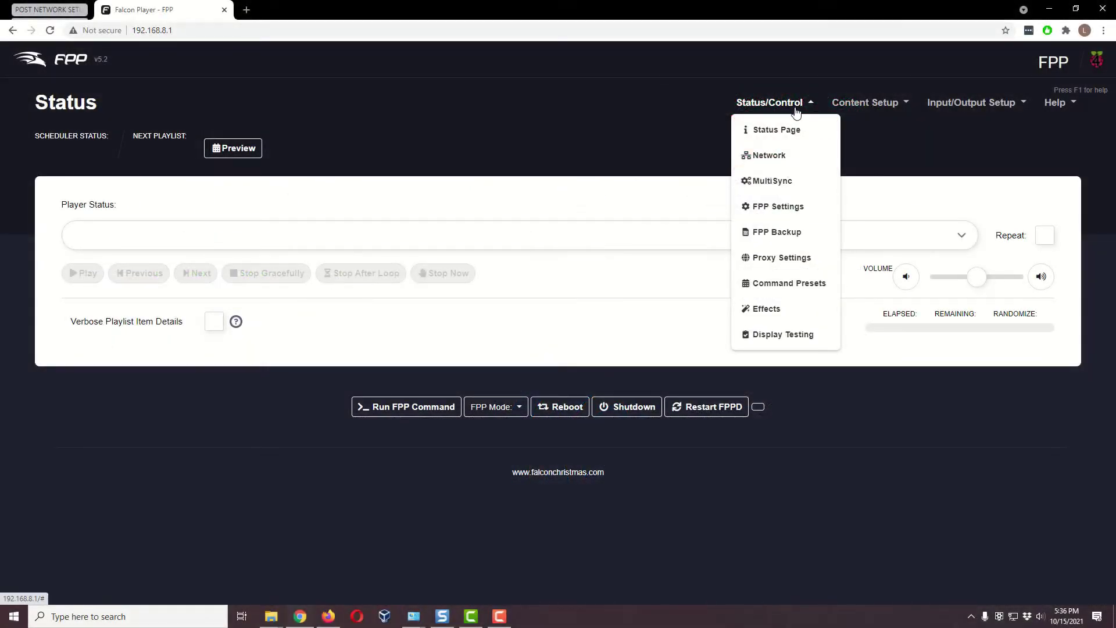
Step: Open the Network Configuration page and show its Host & DNS Settings
{"action": "left_click", "coordinate": [786, 169]}
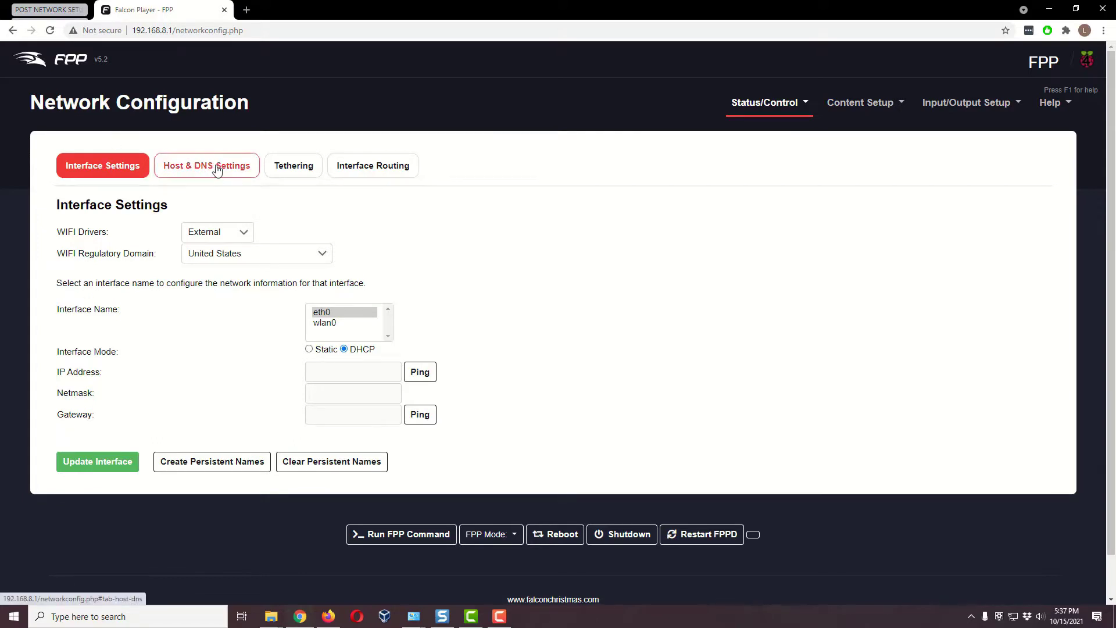
{"action": "left_click", "coordinate": [180, 177]}
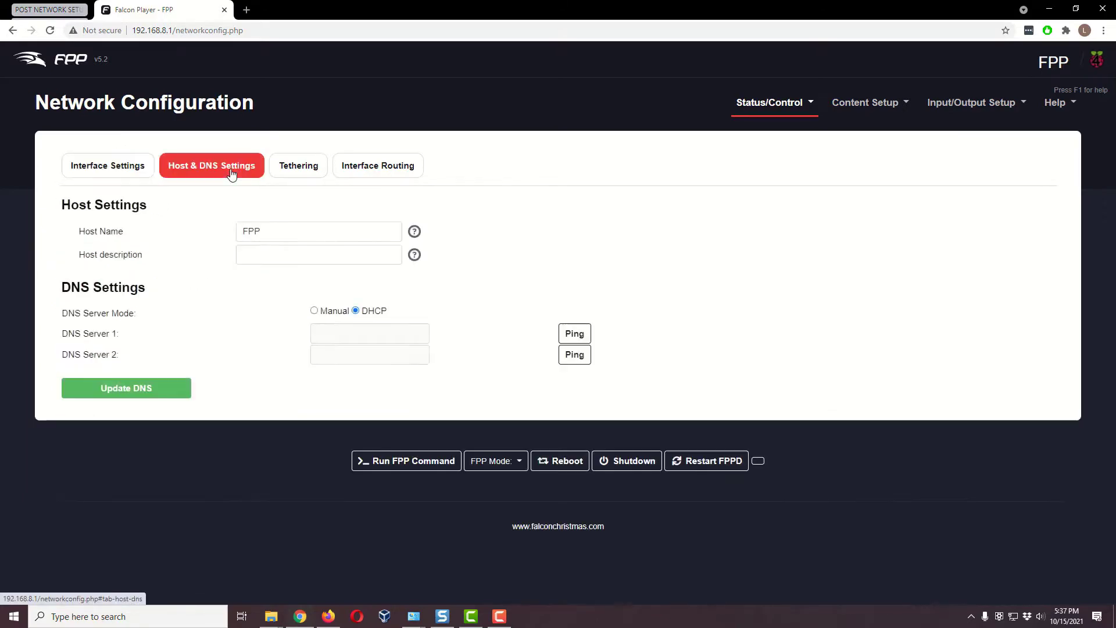
Step: Append -MASTER to host name FPP, save it as FPP-MASTER, and reboot the player
{"action": "left_click", "coordinate": [261, 228]}
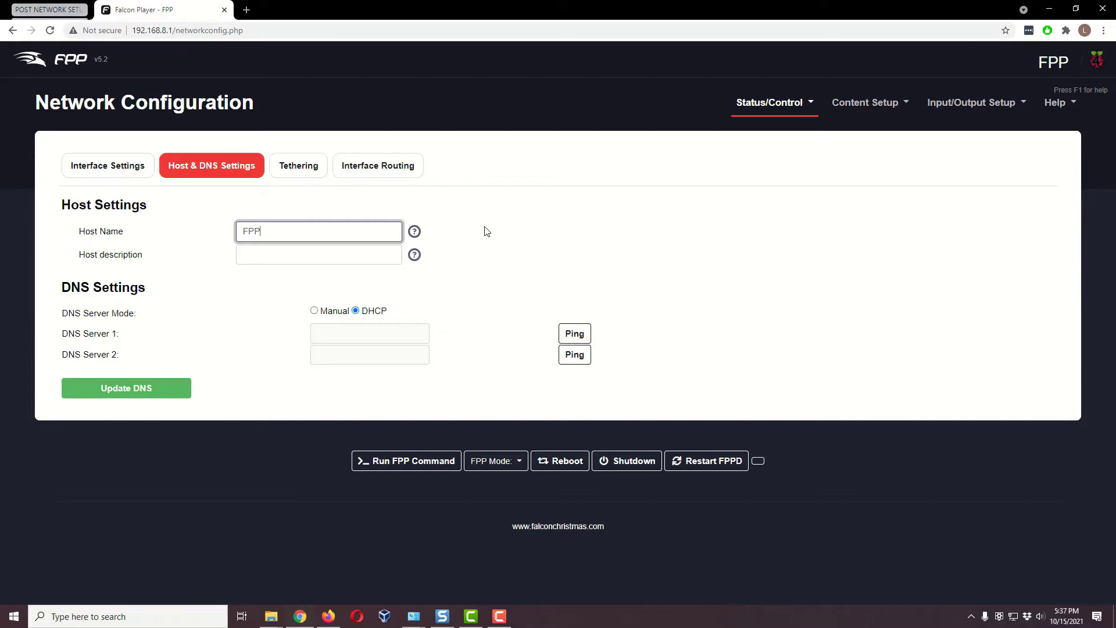
{"action": "type", "text": "-MASTER"}
{"action": "left_click", "coordinate": [142, 392]}
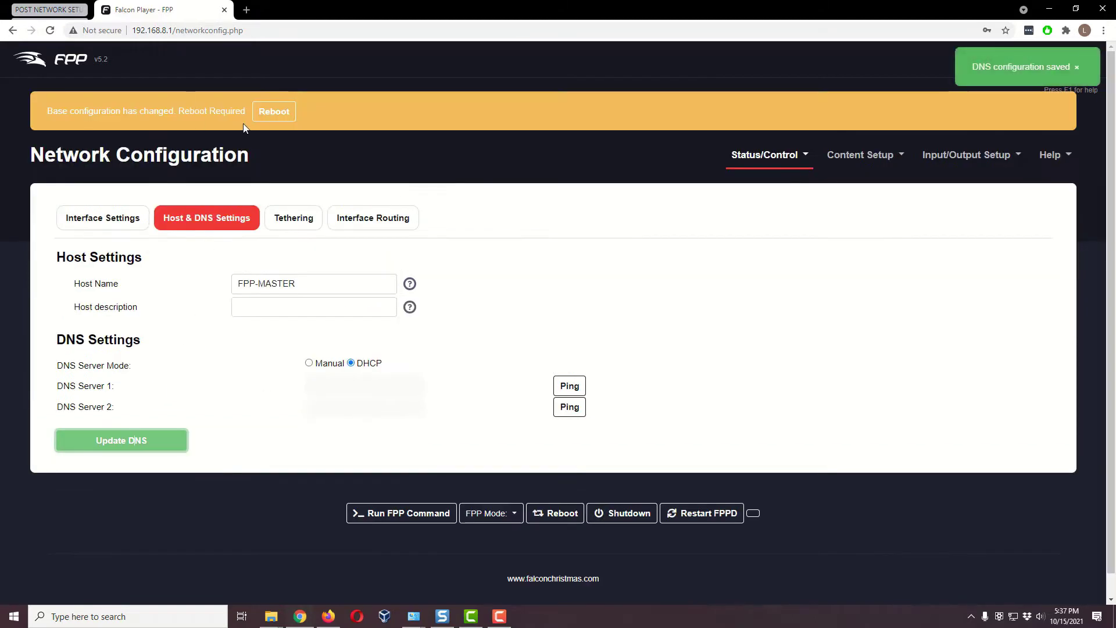
{"action": "left_click", "coordinate": [272, 118]}
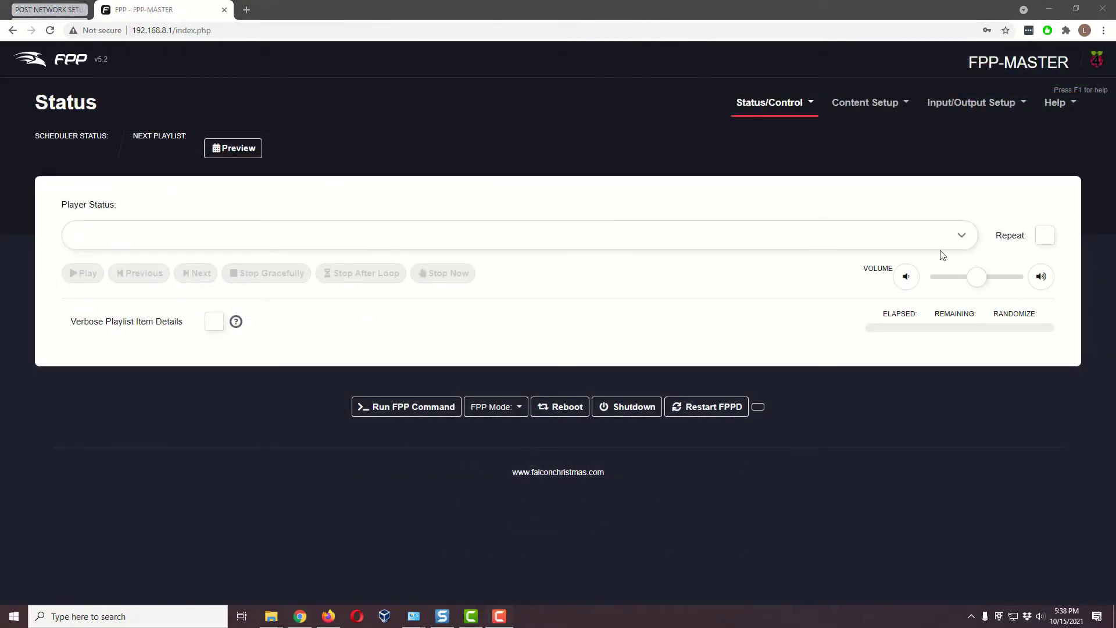
Step: Go to Status/Control > Network and select the wlan0 wireless interface
{"action": "left_click", "coordinate": [778, 103]}
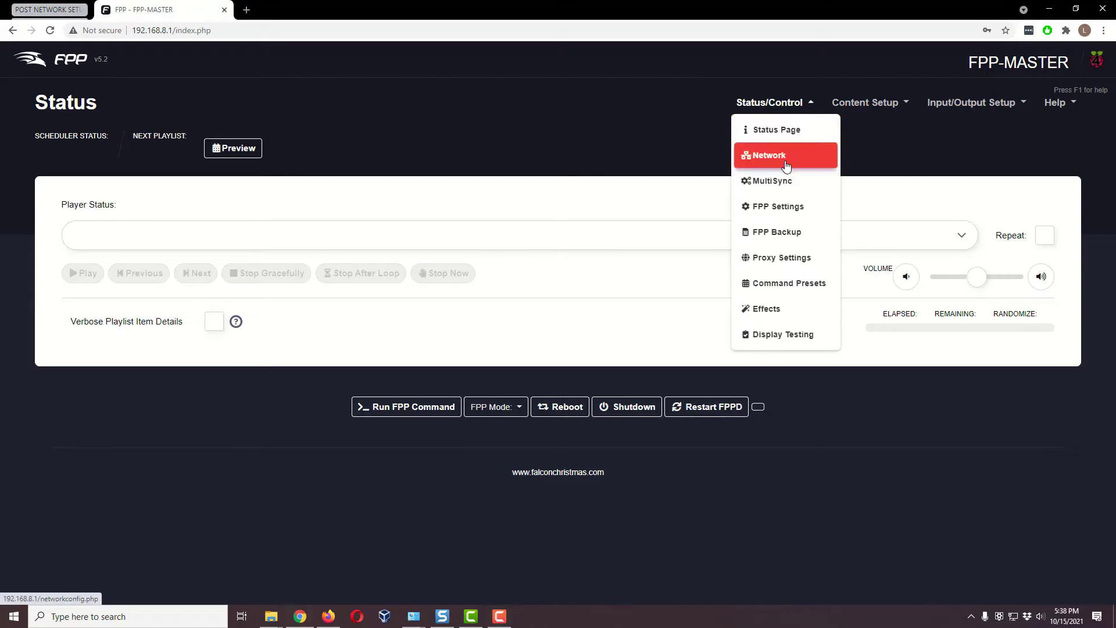
{"action": "left_click", "coordinate": [787, 167]}
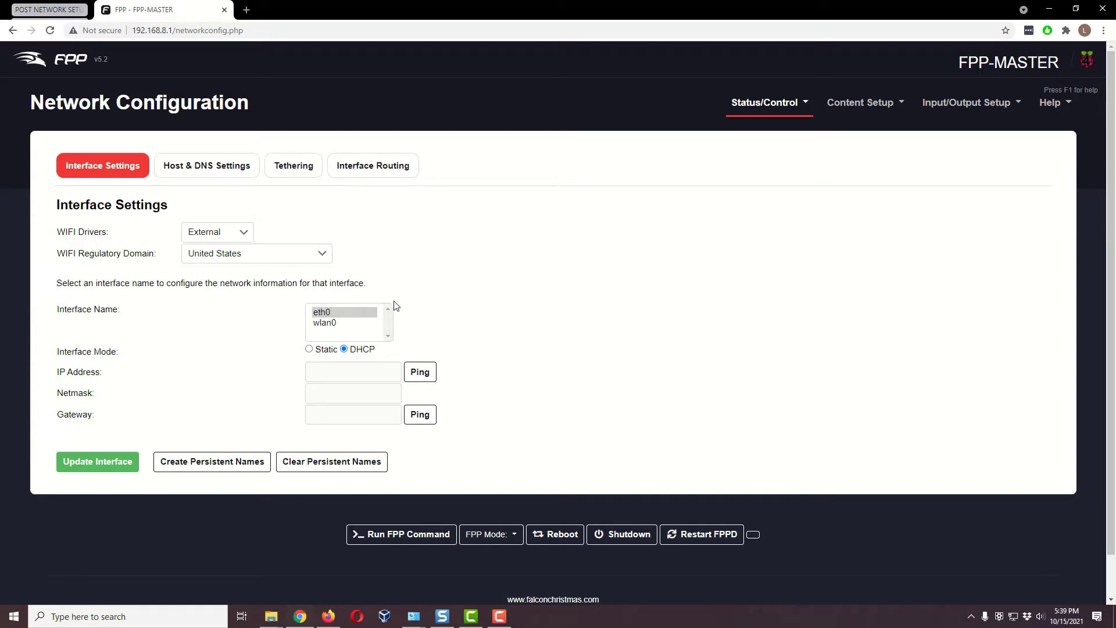
{"action": "left_click", "coordinate": [338, 329]}
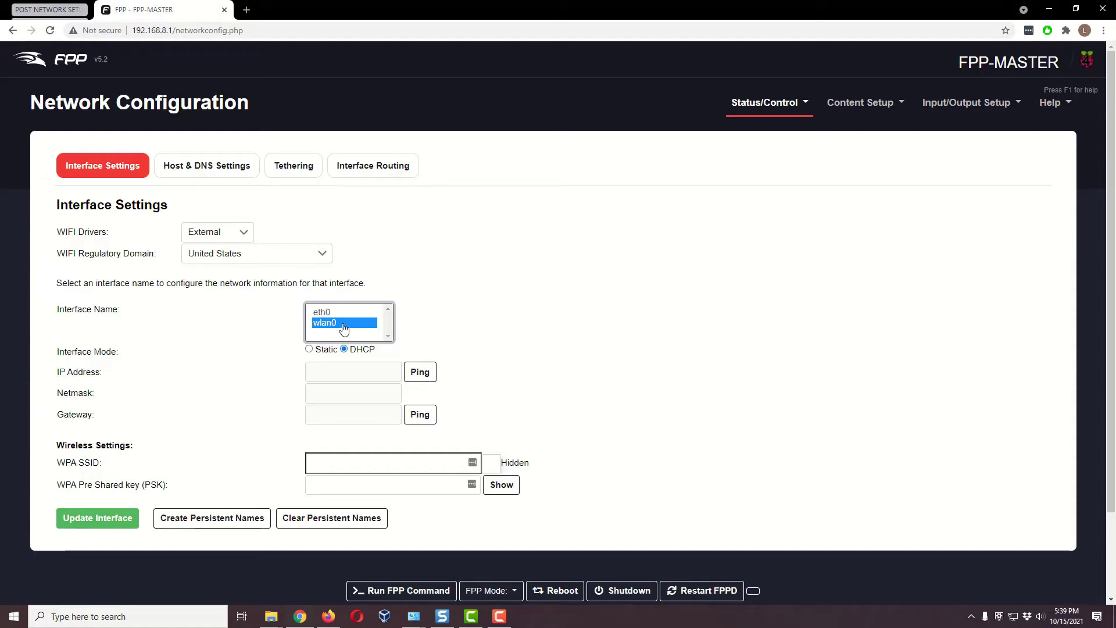
Step: Make wlan0 static with IP 192.168.0.100, netmask 255.255.255.0 and gateway 192.168.0.10
{"action": "left_click", "coordinate": [323, 352]}
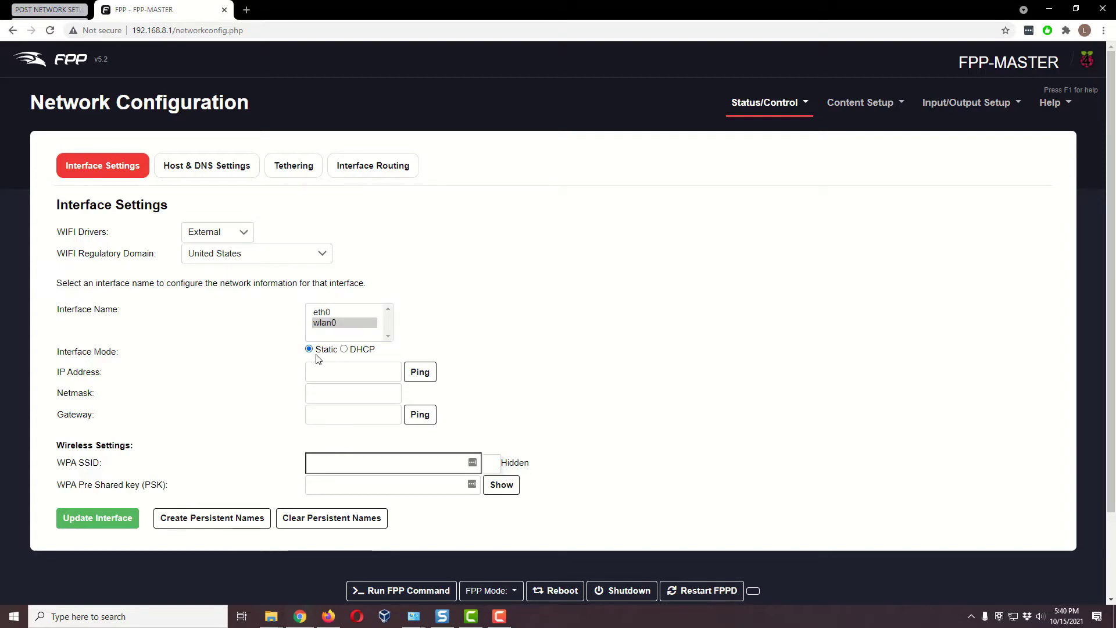
{"action": "left_click", "coordinate": [334, 375]}
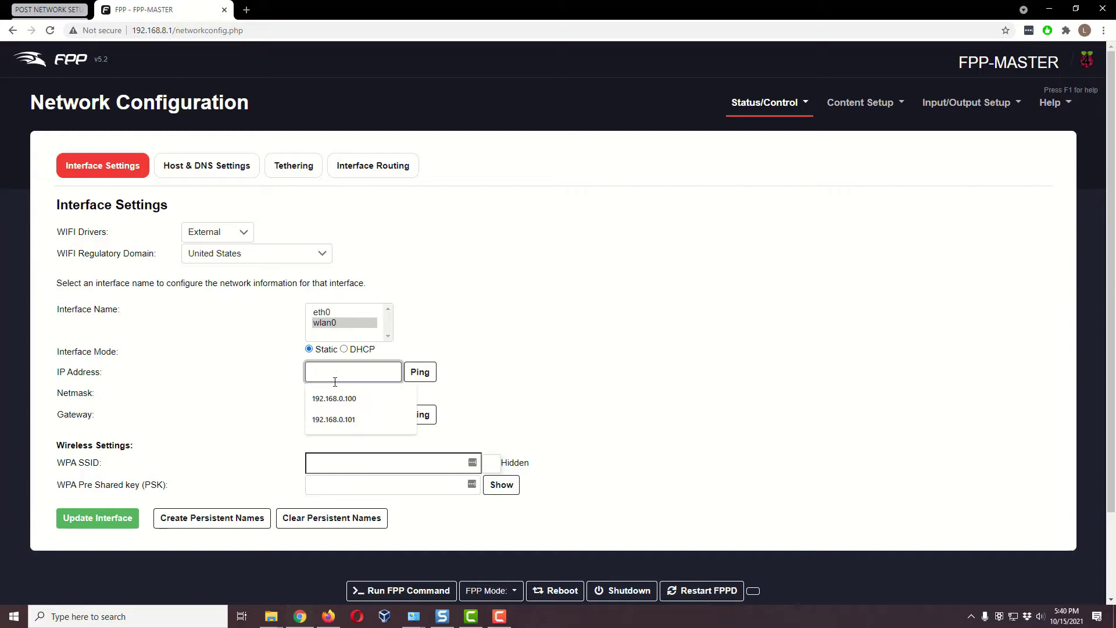
{"action": "left_click", "coordinate": [345, 401]}
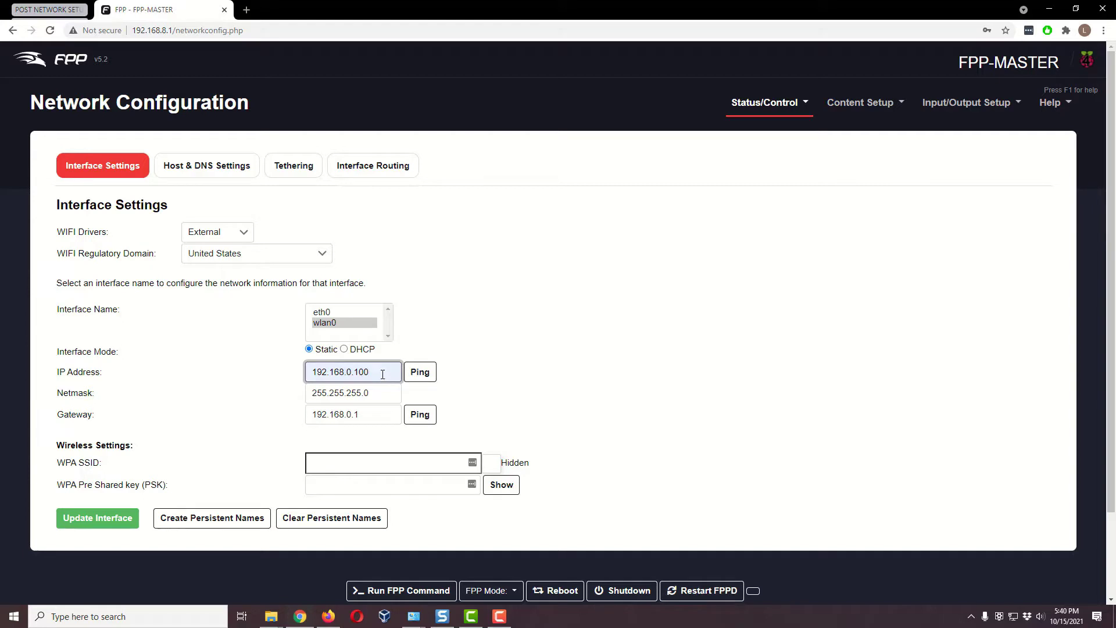
{"action": "left_click", "coordinate": [365, 416]}
{"action": "left_click", "coordinate": [349, 440]}
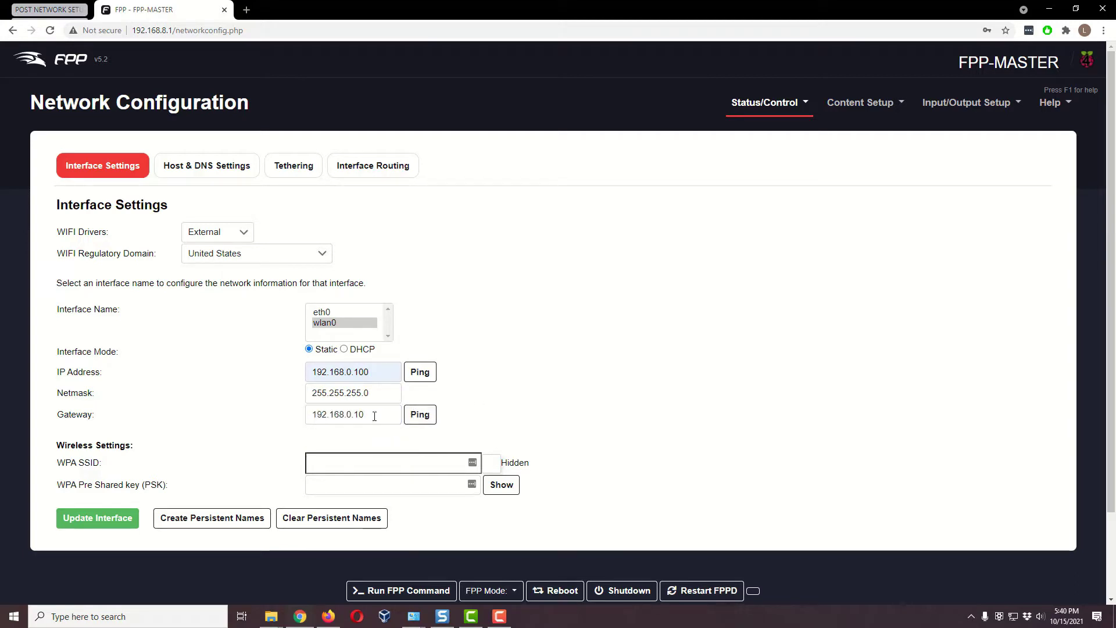
{"action": "left_click", "coordinate": [373, 377]}
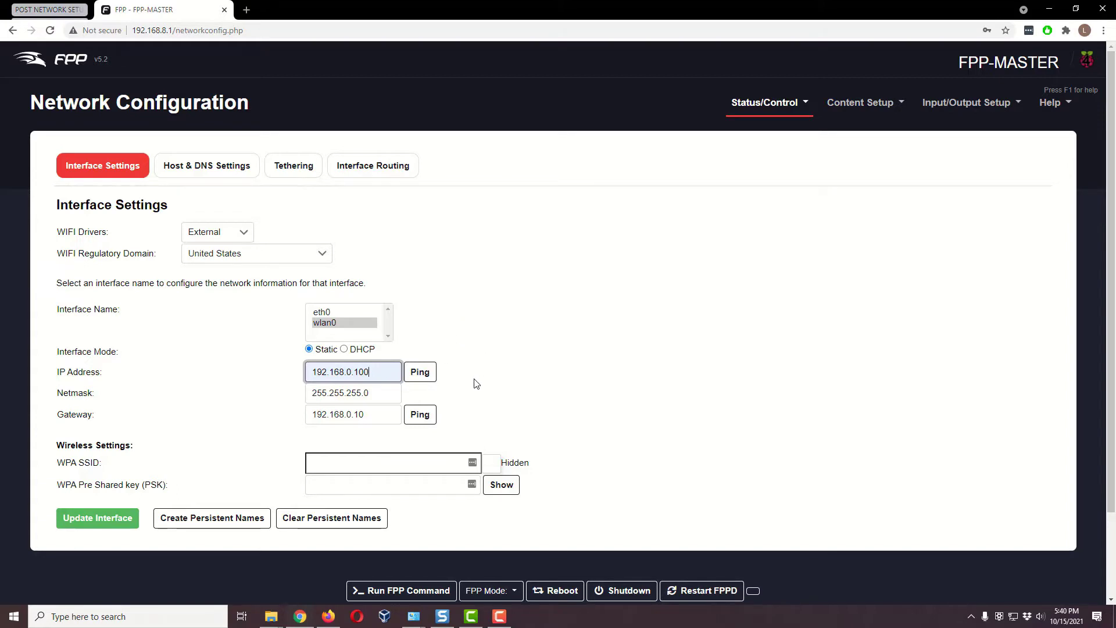
Step: Join SSID SHOW_NETWORK with the WiFi password, save wlan0, and dismiss the DNS reminder
{"action": "left_click", "coordinate": [348, 464]}
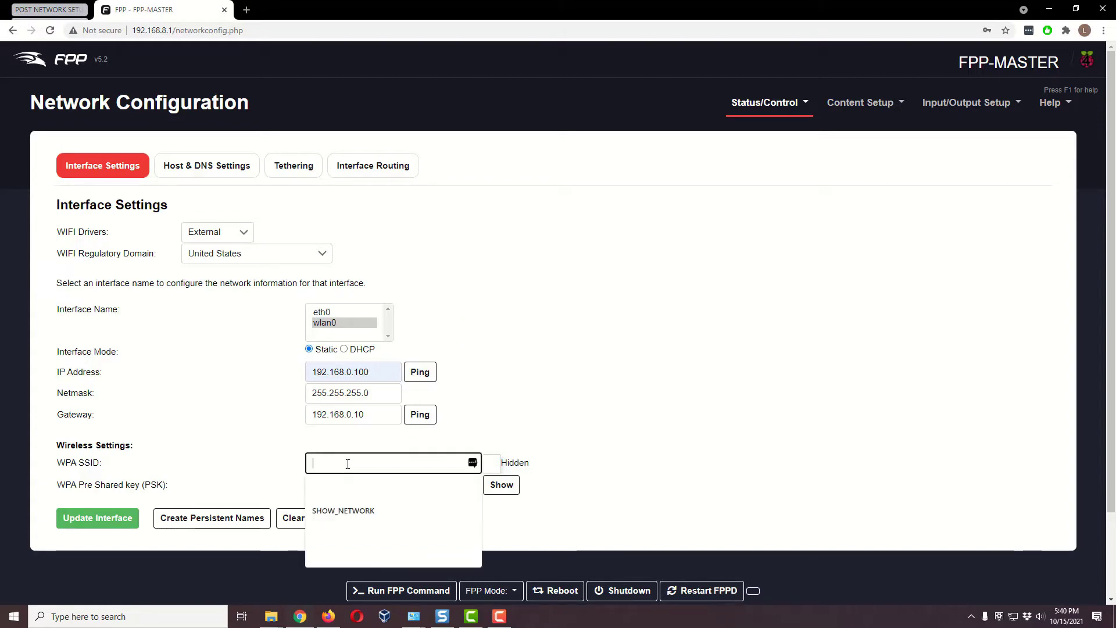
{"action": "left_click", "coordinate": [349, 511]}
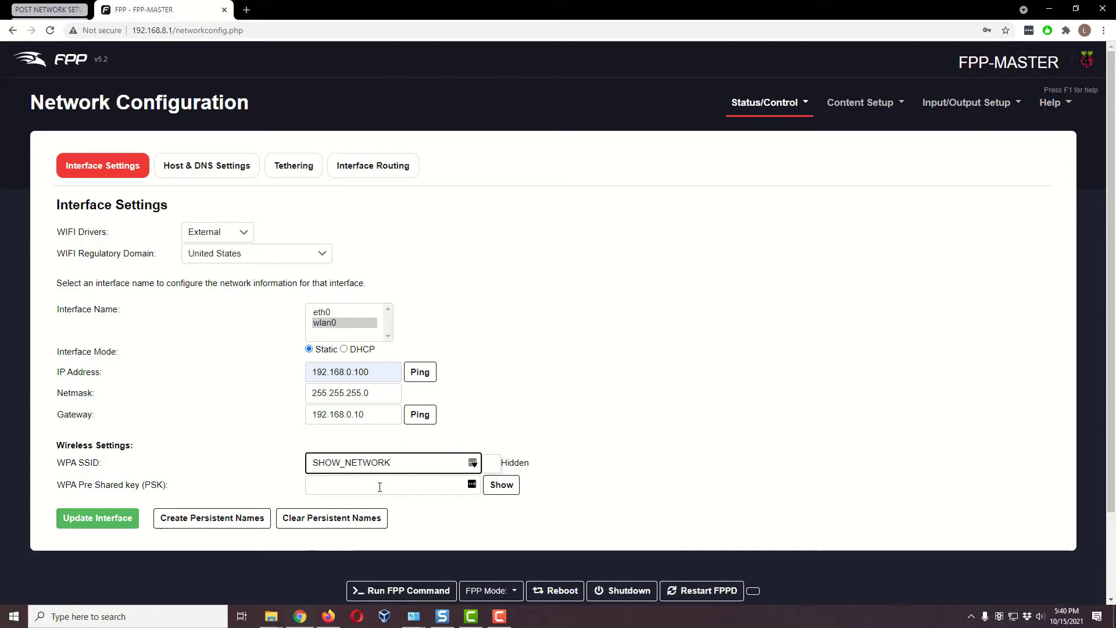
{"action": "left_click", "coordinate": [379, 486]}
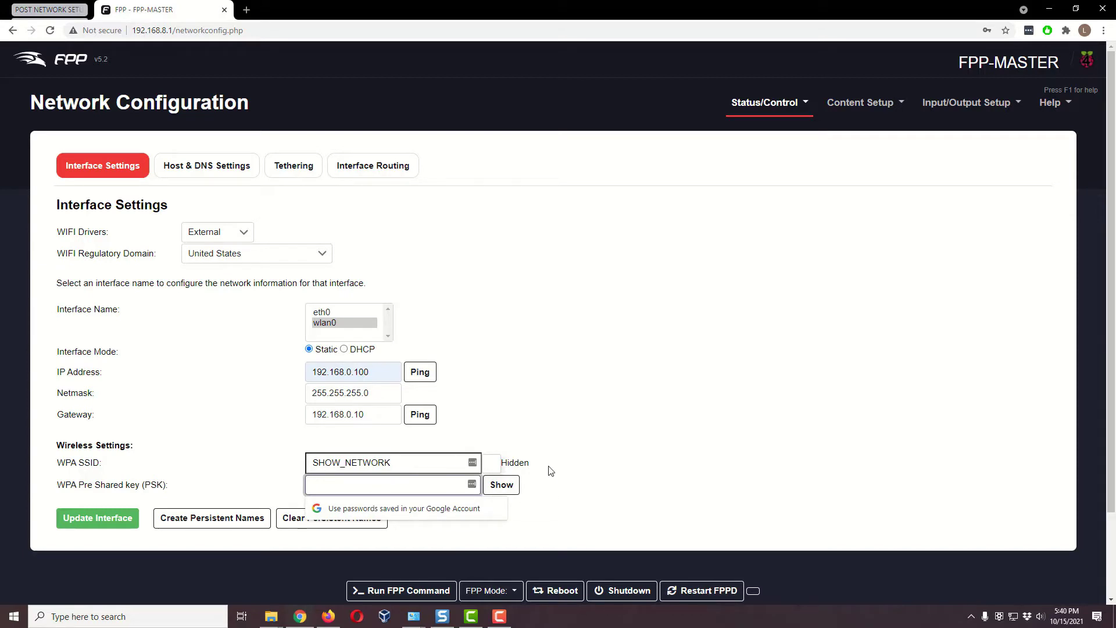
{"action": "type", "text": "•••••••"}
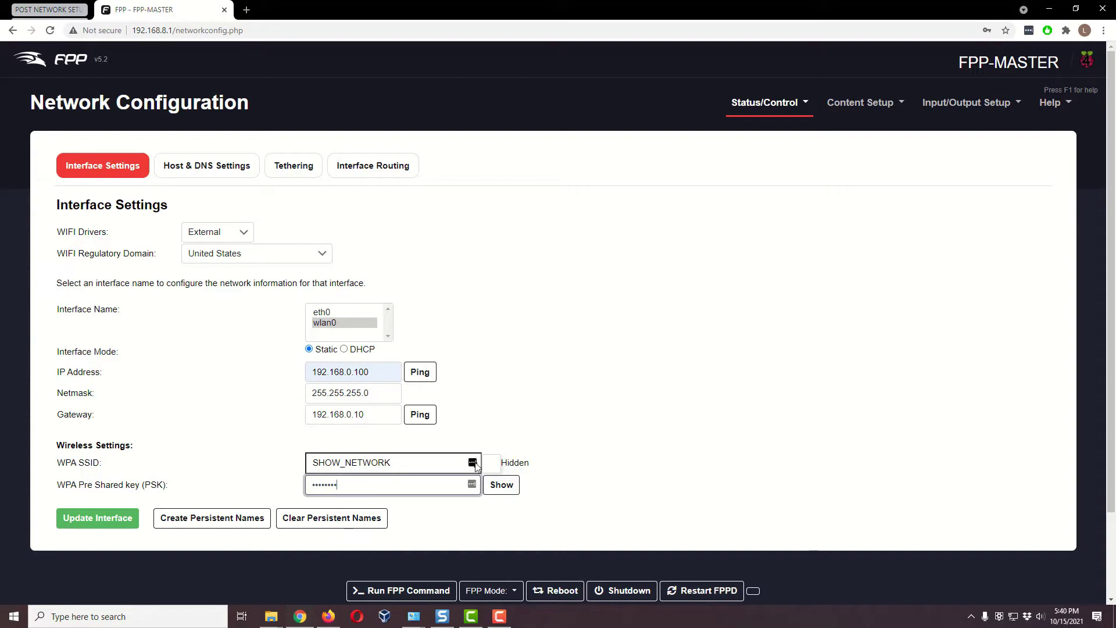
{"action": "left_click", "coordinate": [121, 526]}
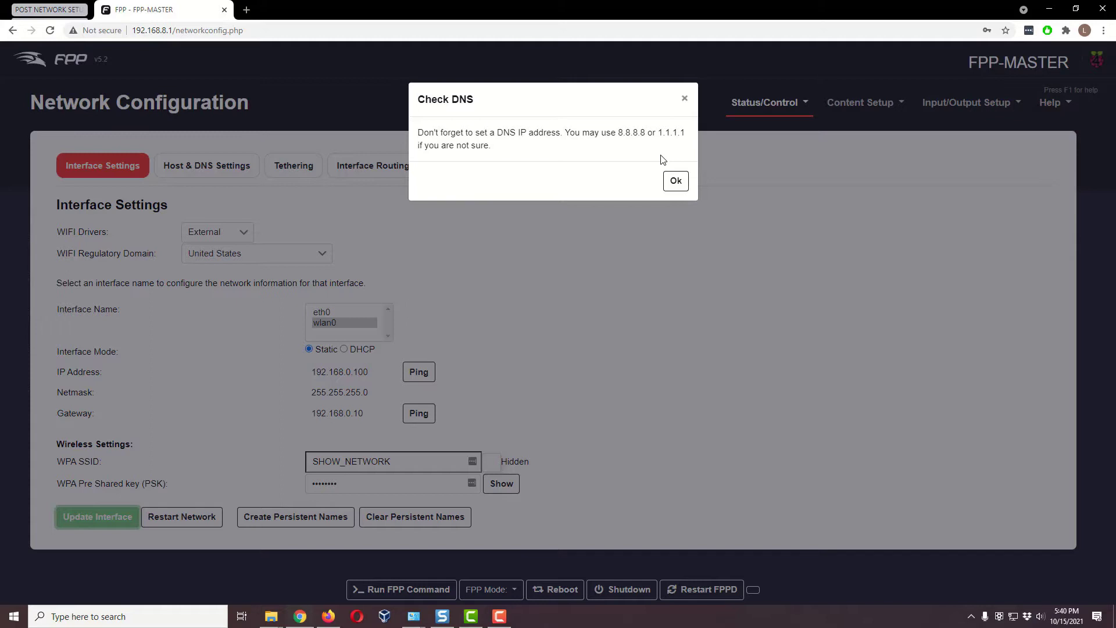
{"action": "left_click", "coordinate": [676, 181]}
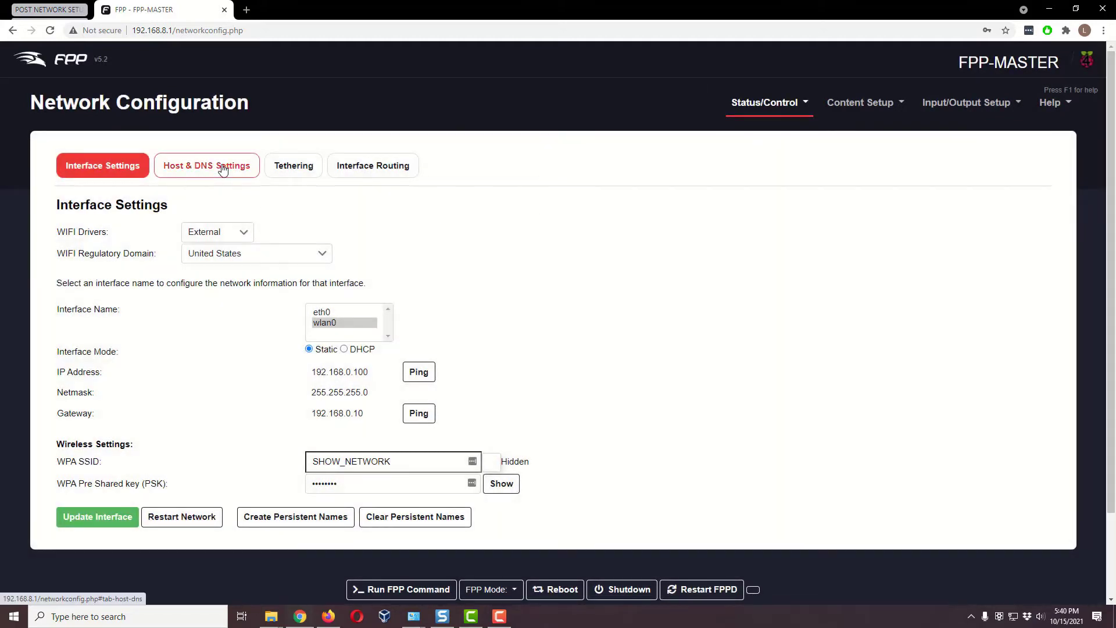
Step: Set DNS Server 1 to 8.8.8.8 in Host & DNS Settings
{"action": "left_click", "coordinate": [223, 167]}
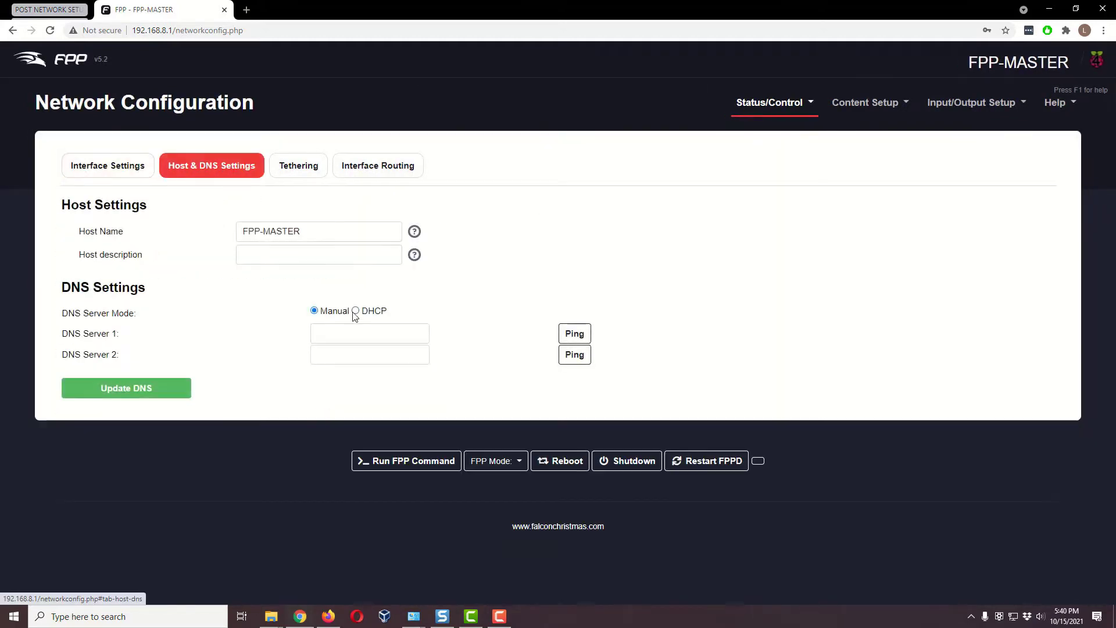
{"action": "left_click", "coordinate": [320, 335]}
{"action": "left_click", "coordinate": [344, 355]}
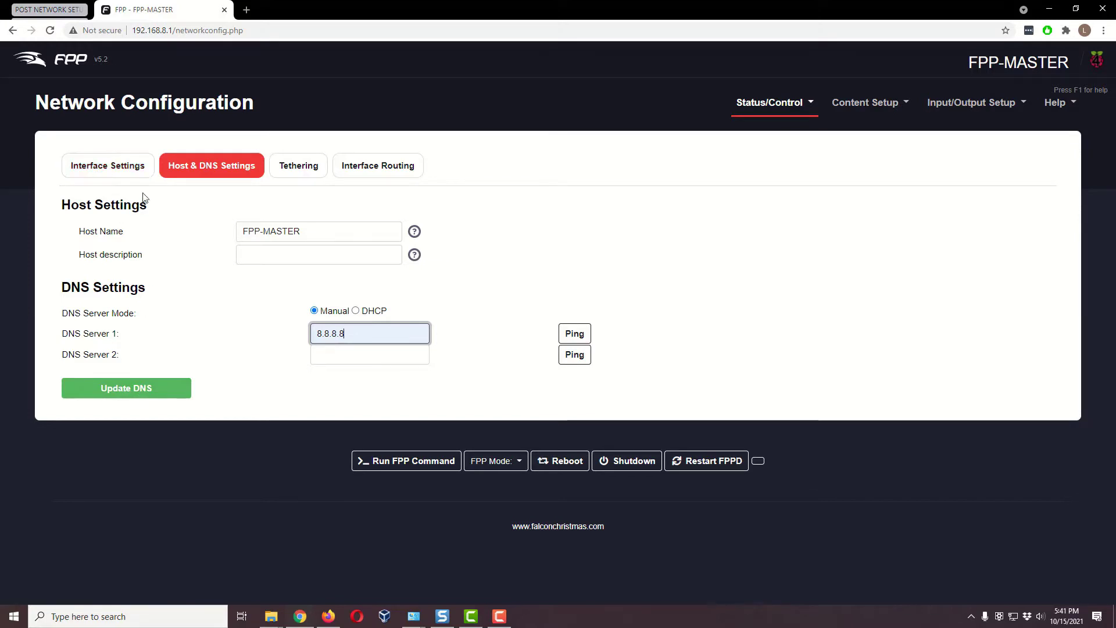
Step: Save the wlan0 interface settings again and request a network restart
{"action": "left_click", "coordinate": [130, 173]}
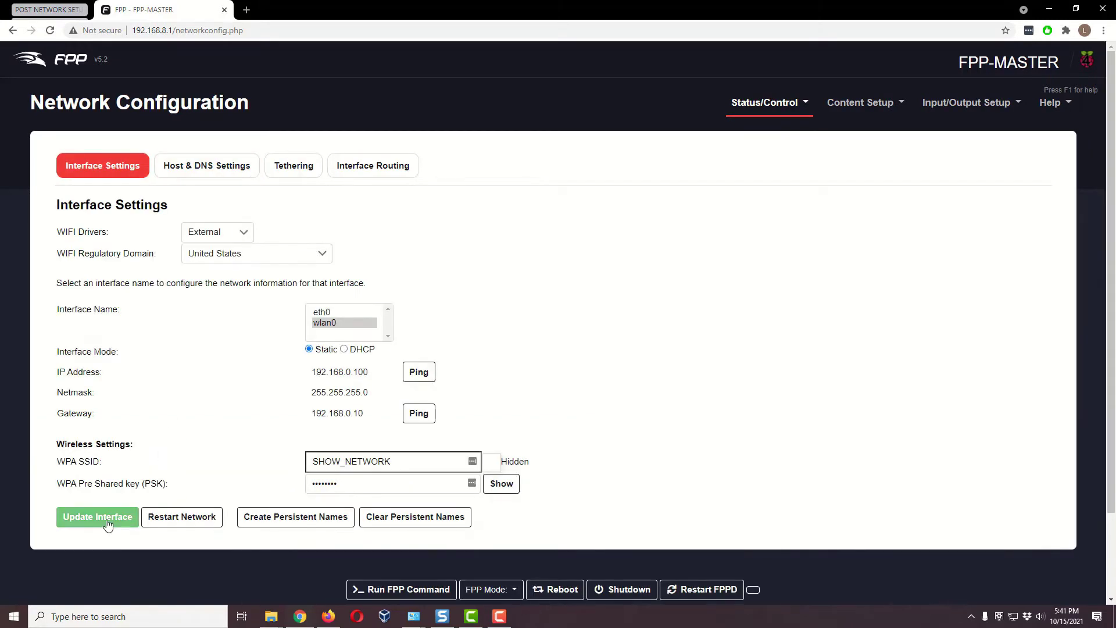
{"action": "left_click", "coordinate": [108, 523]}
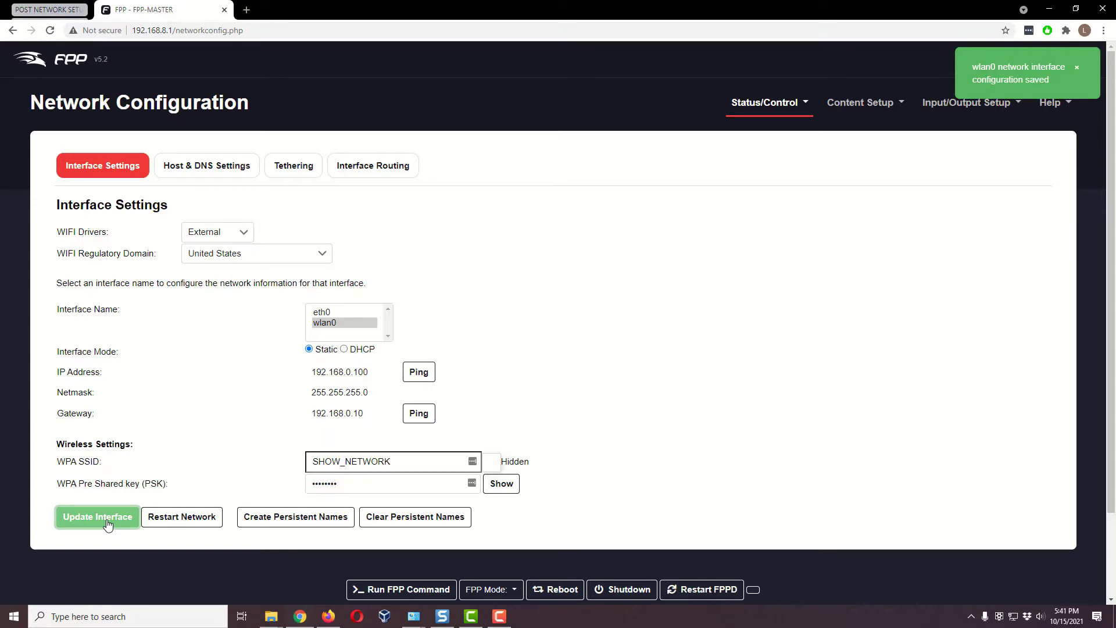
{"action": "left_click", "coordinate": [182, 523]}
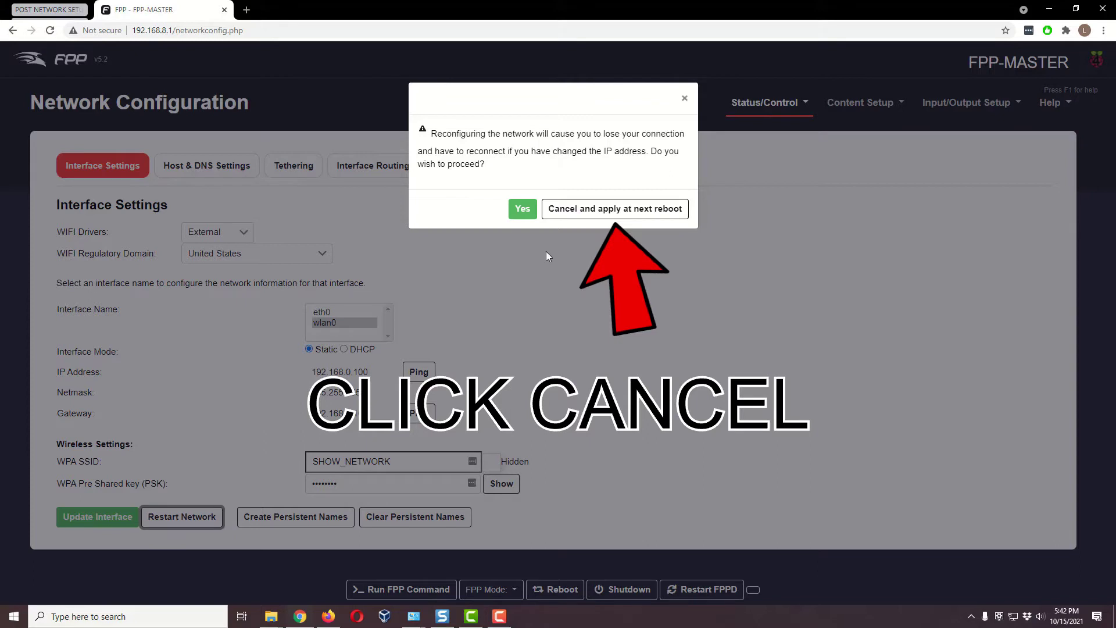
Step: Defer the network restart, then reboot the player and confirm
{"action": "left_click", "coordinate": [615, 209]}
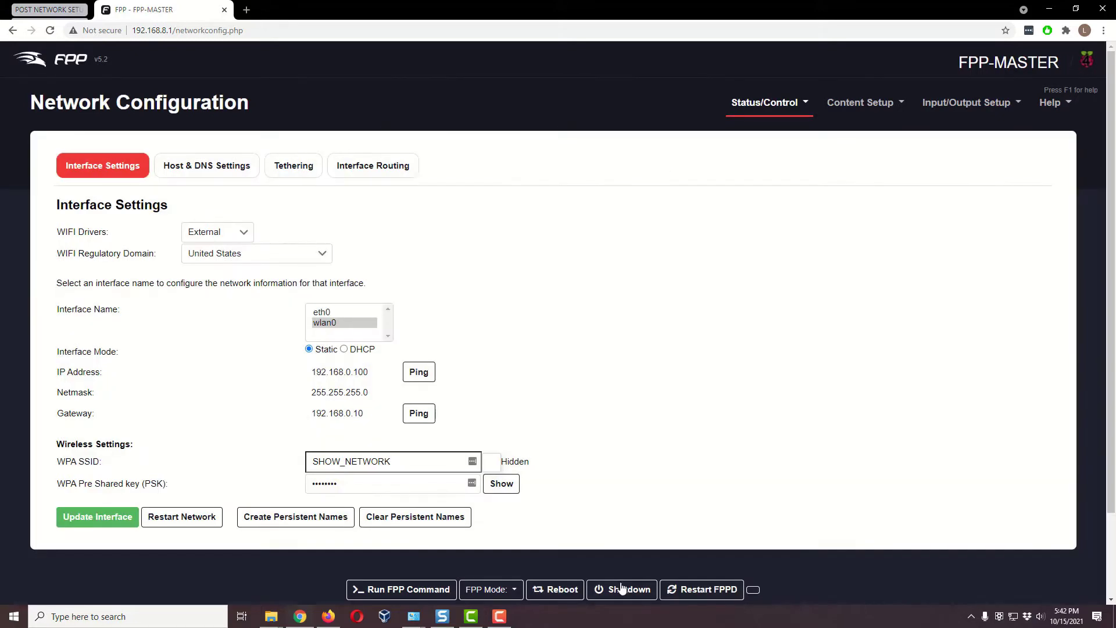
{"action": "left_click", "coordinate": [568, 598]}
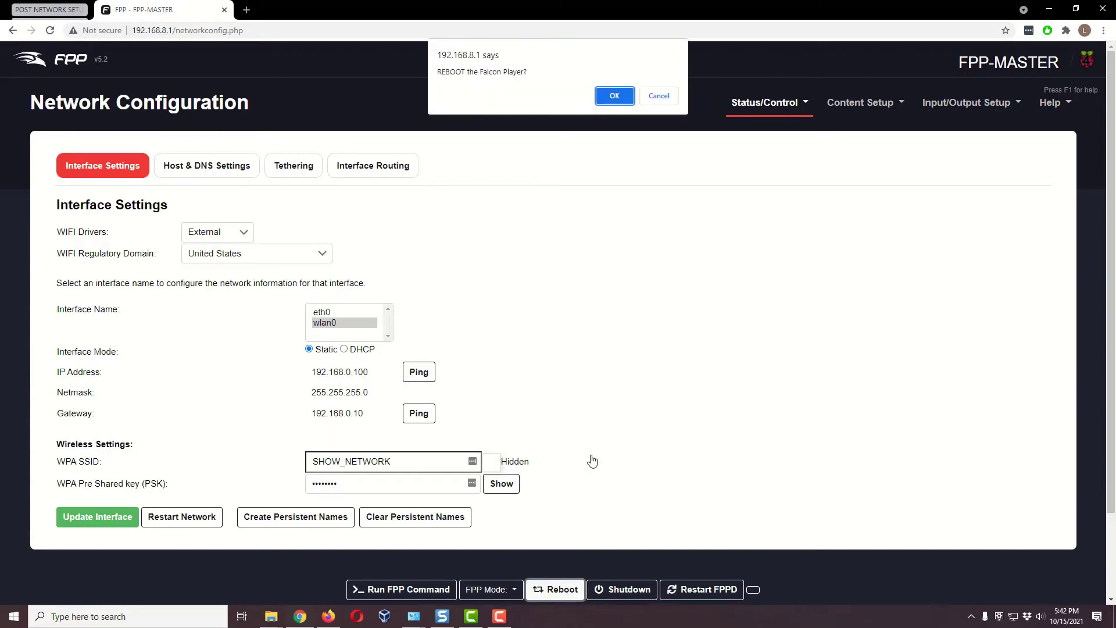
{"action": "left_click", "coordinate": [614, 96]}
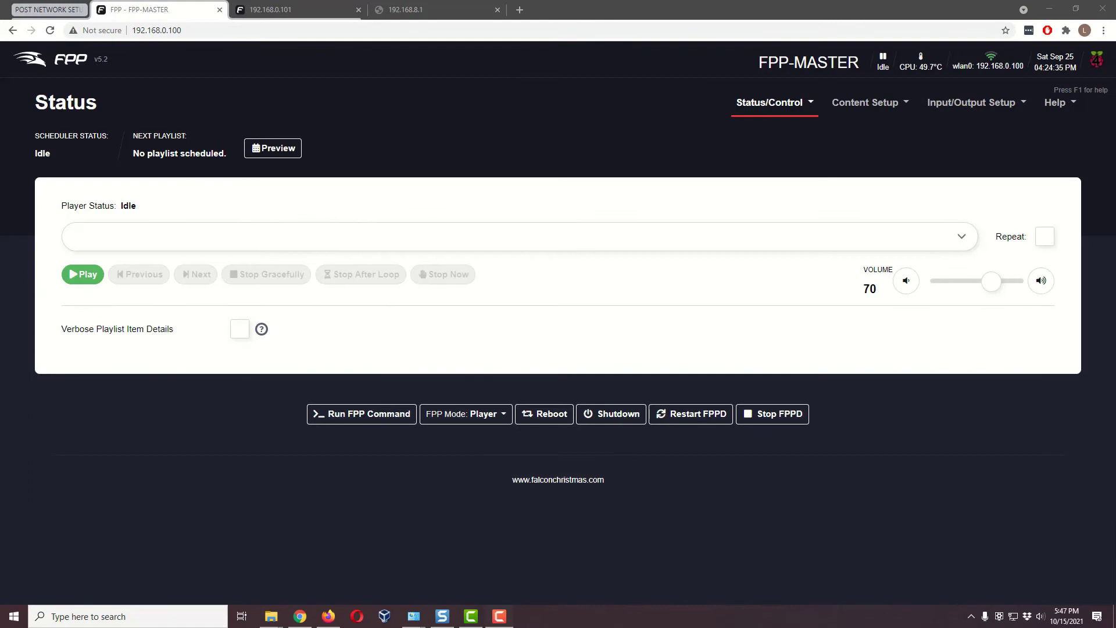
Step: Check wlan0's static settings on the Network configuration page
{"action": "left_click", "coordinate": [791, 110]}
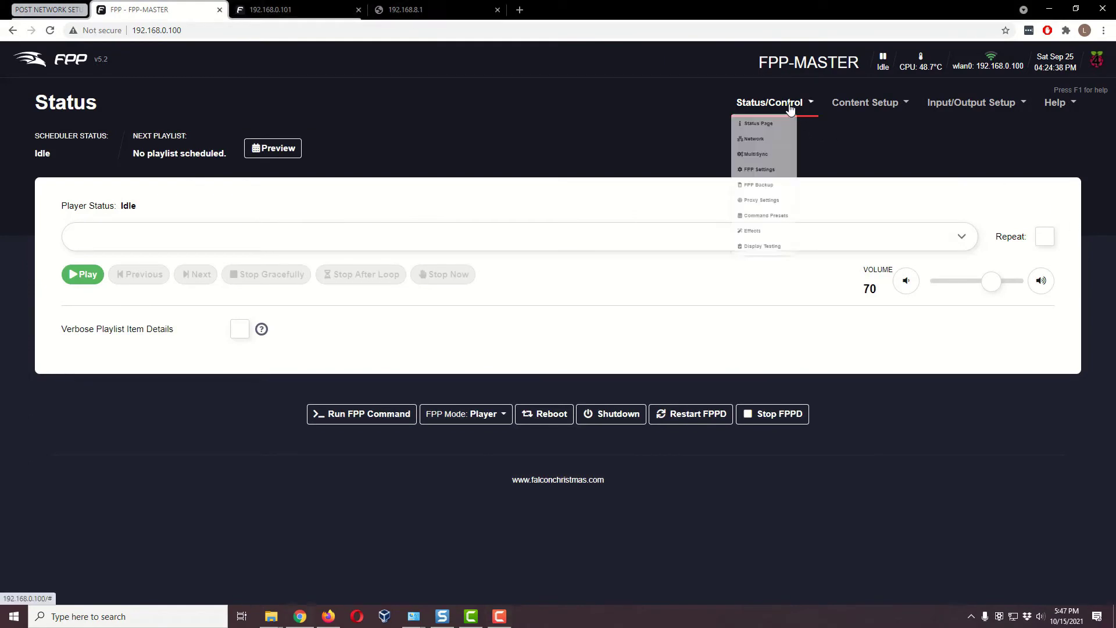
{"action": "left_click", "coordinate": [785, 163]}
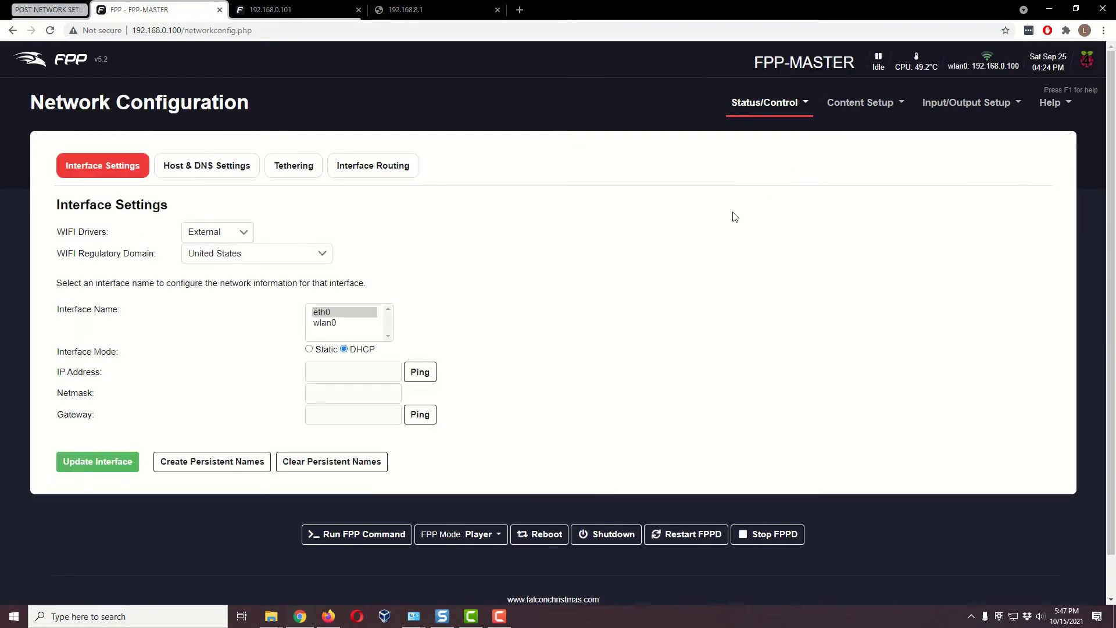
{"action": "left_click", "coordinate": [324, 324]}
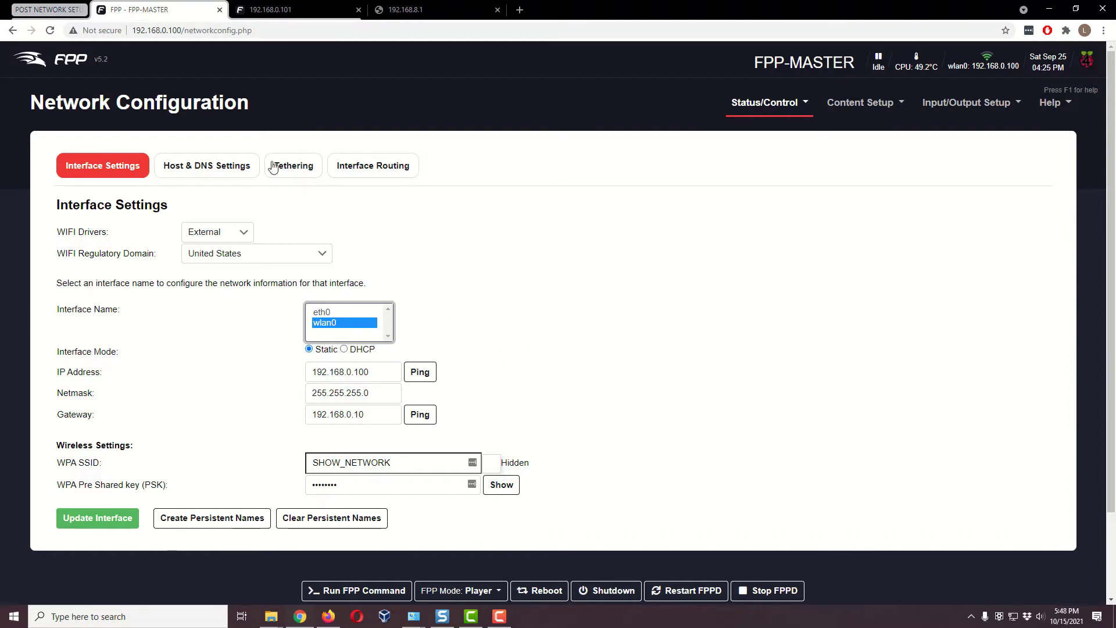
Step: Inspect the host name FPP-MASTER in Host & DNS Settings, leaving it unchanged
{"action": "left_click", "coordinate": [201, 165]}
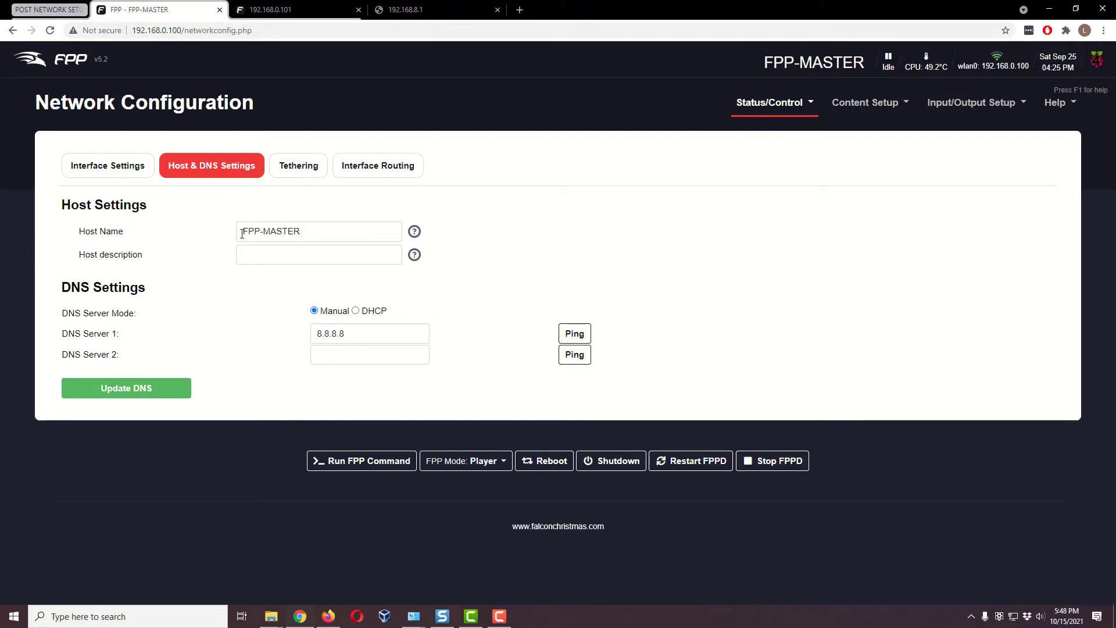
{"action": "left_click_drag", "start_coordinate": [243, 232], "coordinate": [301, 232]}
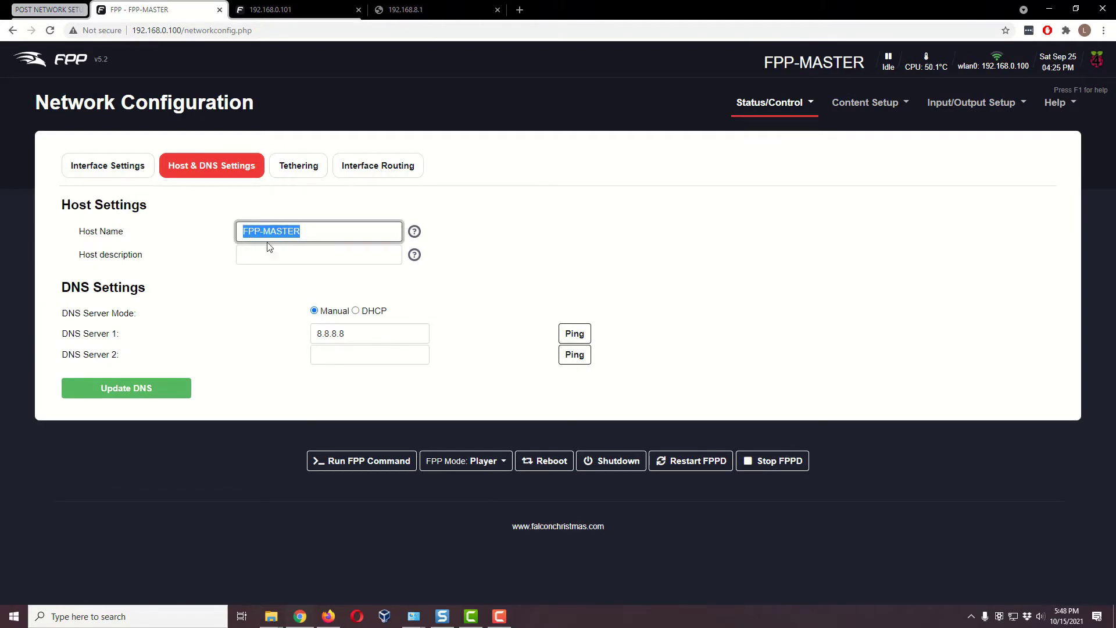
{"action": "left_click", "coordinate": [534, 232]}
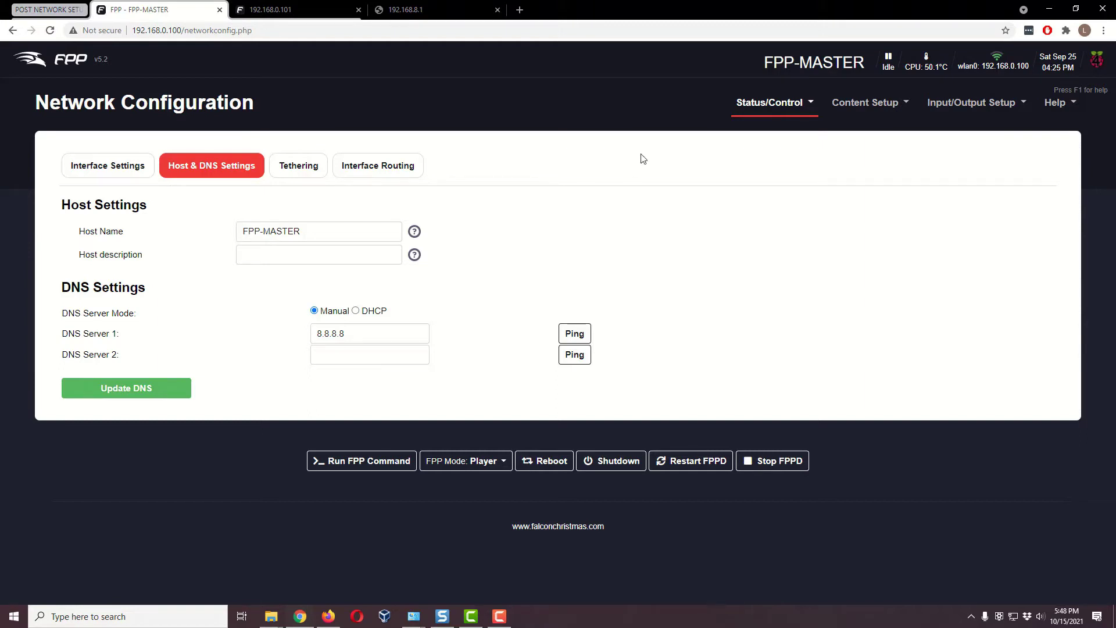
{"action": "left_click", "coordinate": [756, 106]}
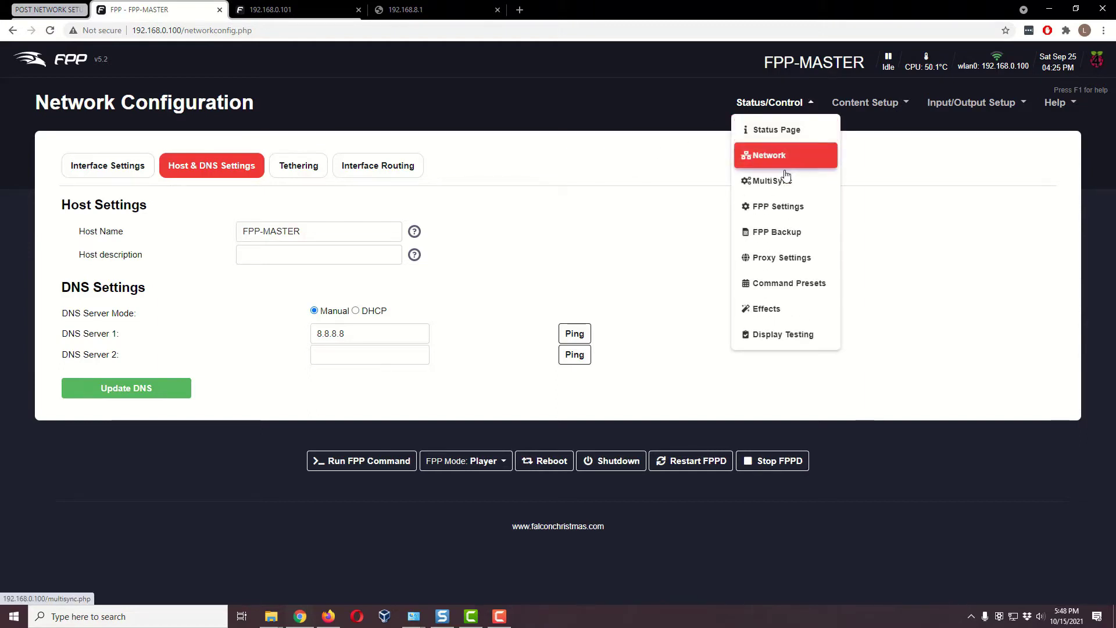
Step: In FPP Settings > System, keep Player mode and tick Send MultiSync Packets
{"action": "left_click", "coordinate": [792, 216]}
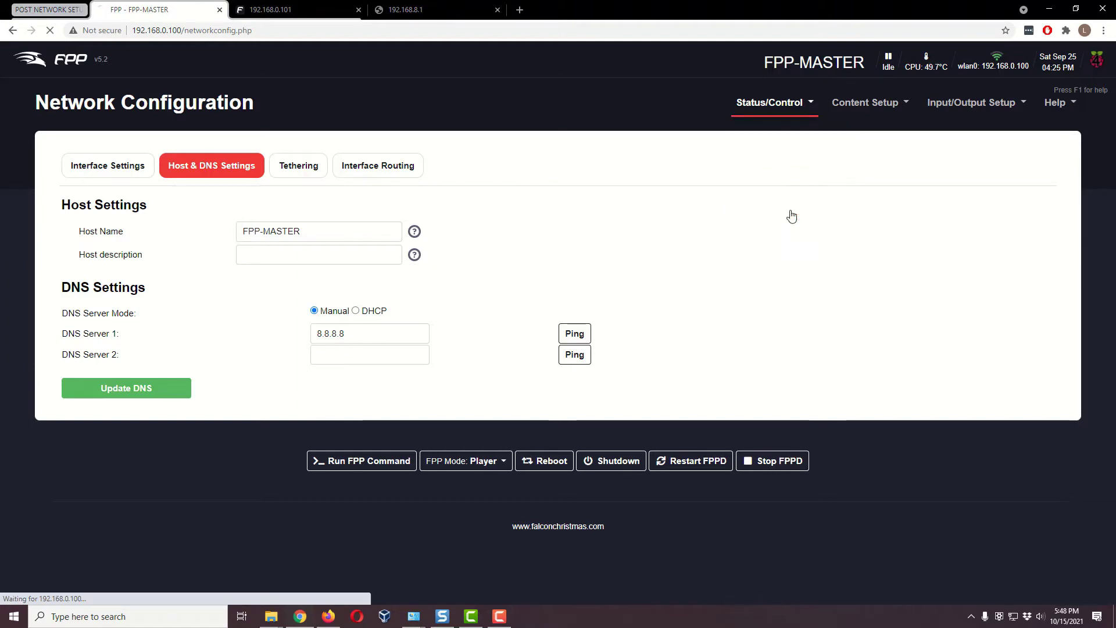
{"action": "left_click", "coordinate": [489, 177]}
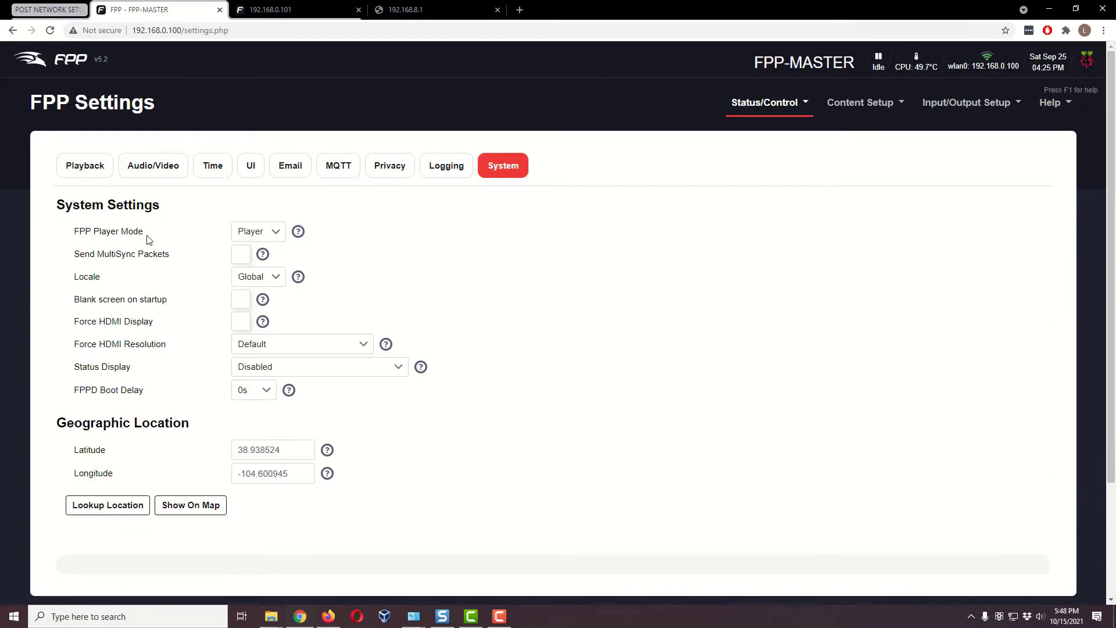
{"action": "left_click", "coordinate": [278, 234]}
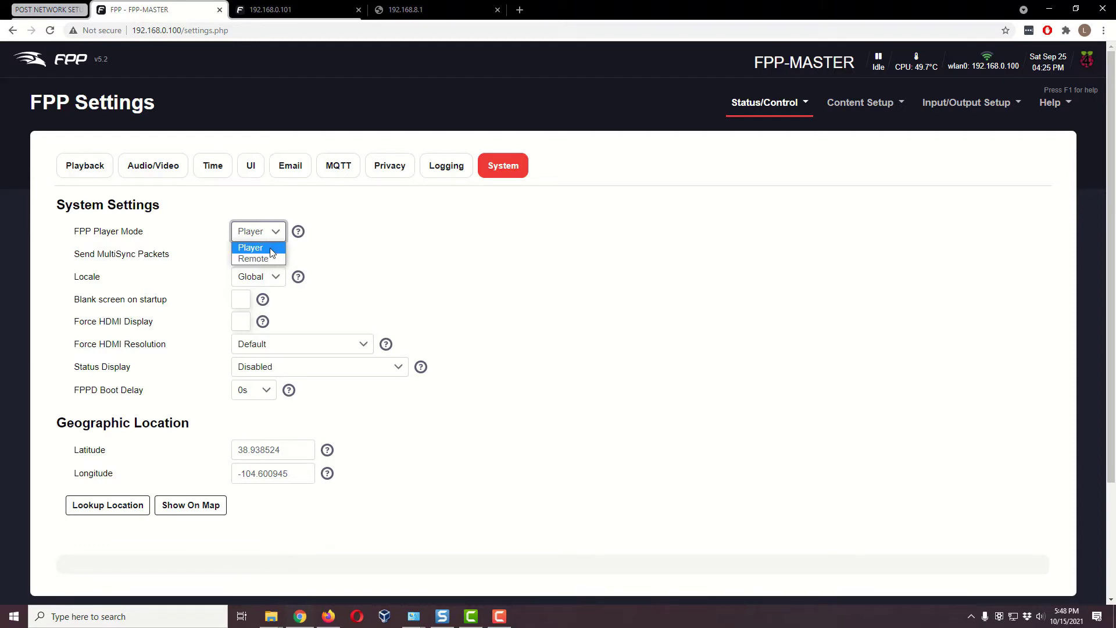
{"action": "left_click", "coordinate": [269, 249]}
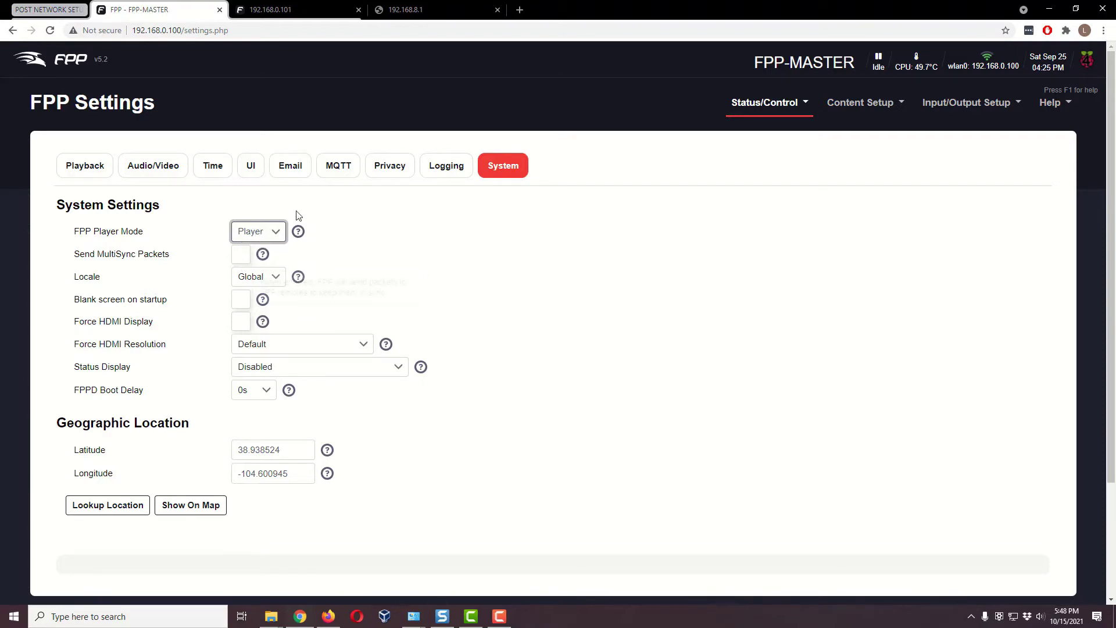
{"action": "left_click", "coordinate": [241, 258]}
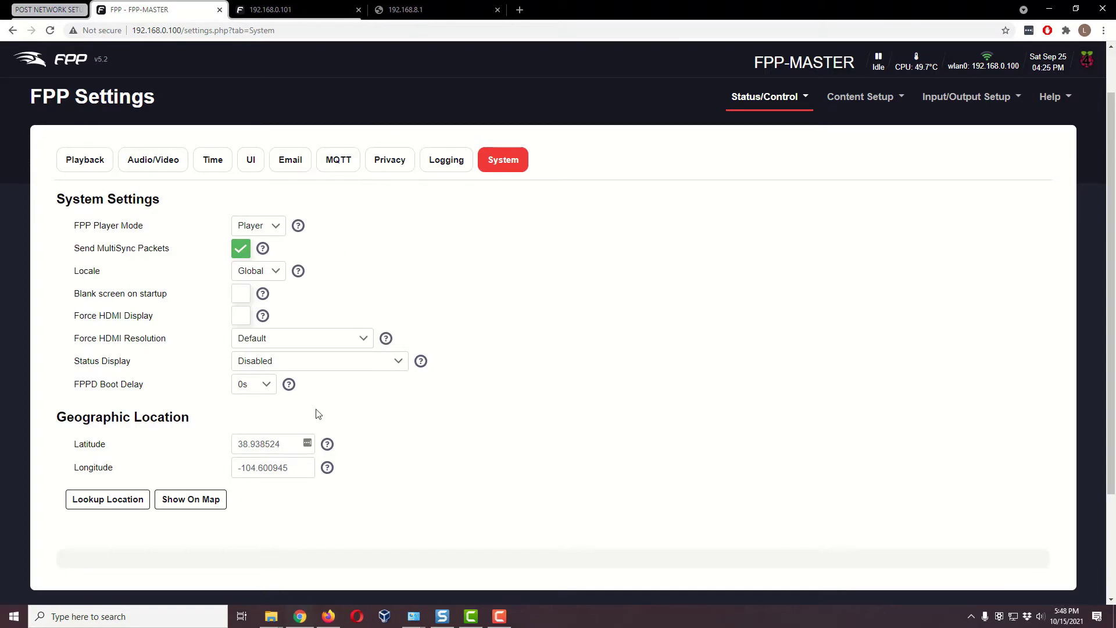
Step: Review the Audio/Video tab, return to System, and restart FPPD from the banner
{"action": "left_click", "coordinate": [162, 164]}
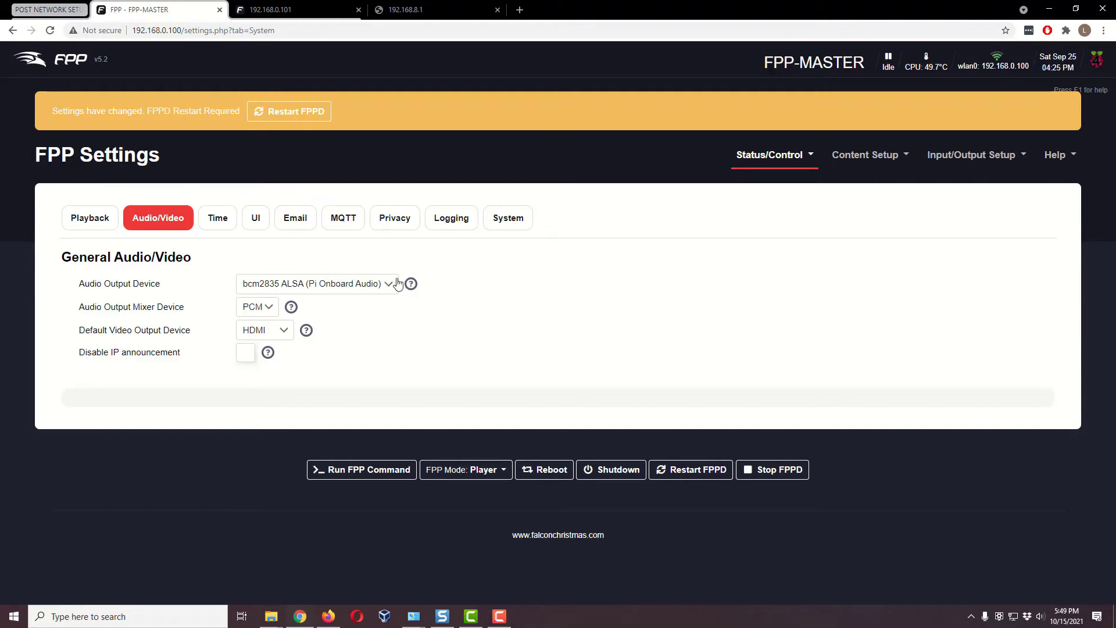
{"action": "left_click", "coordinate": [509, 219]}
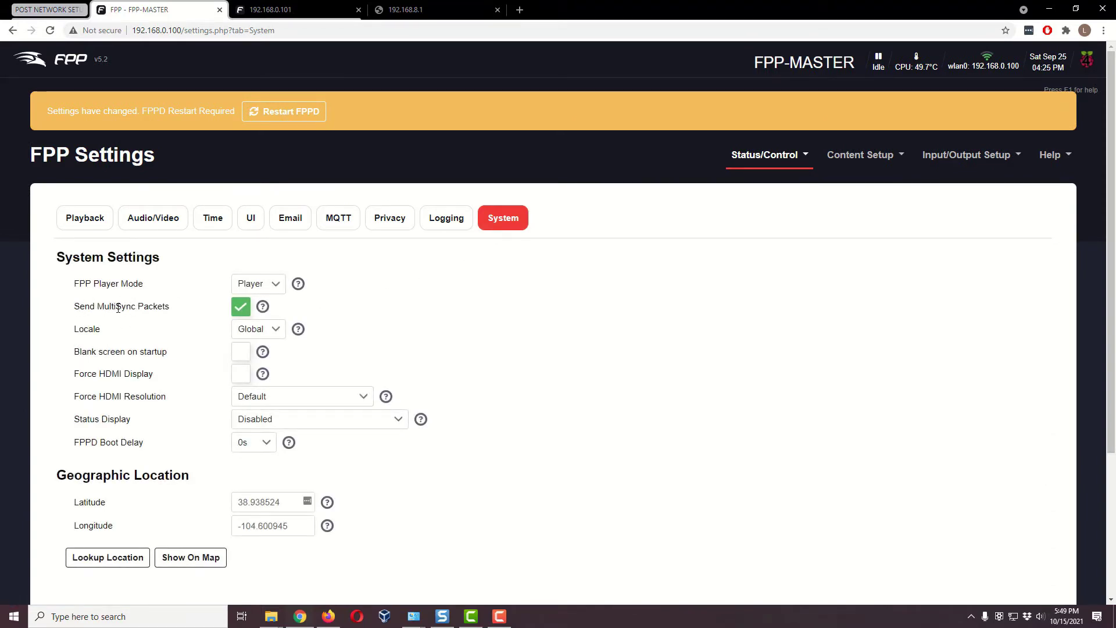
{"action": "mouse_move", "coordinate": [386, 401]}
{"action": "scroll", "coordinate": [386, 401], "scroll_direction": "down", "scroll_amount": 3}
{"action": "scroll", "coordinate": [391, 407], "scroll_direction": "up", "scroll_amount": 3}
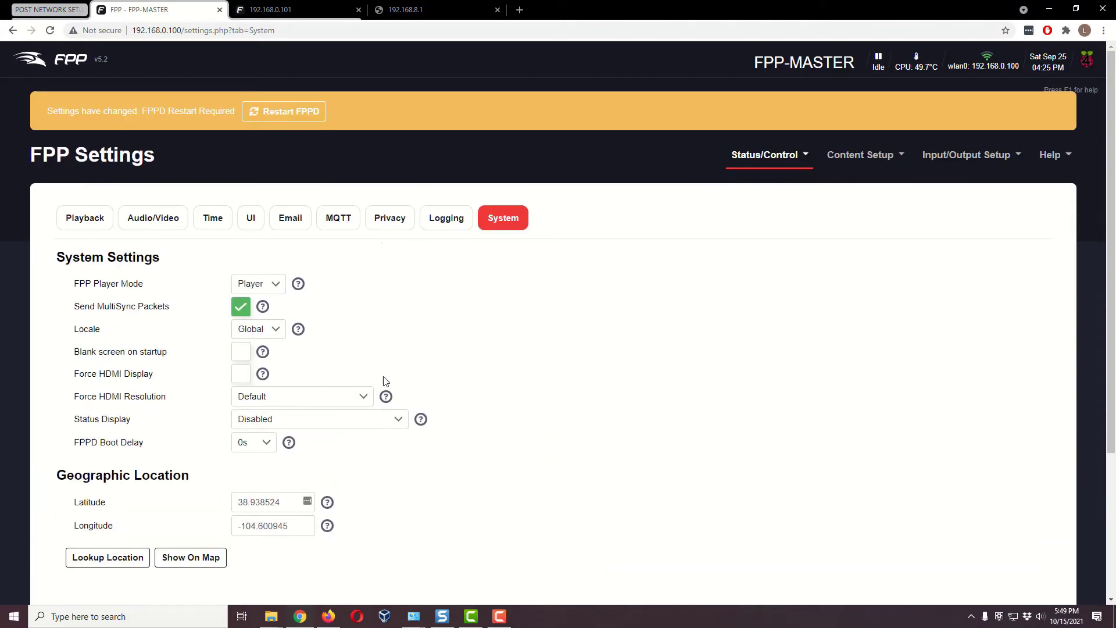
{"action": "left_click", "coordinate": [293, 116]}
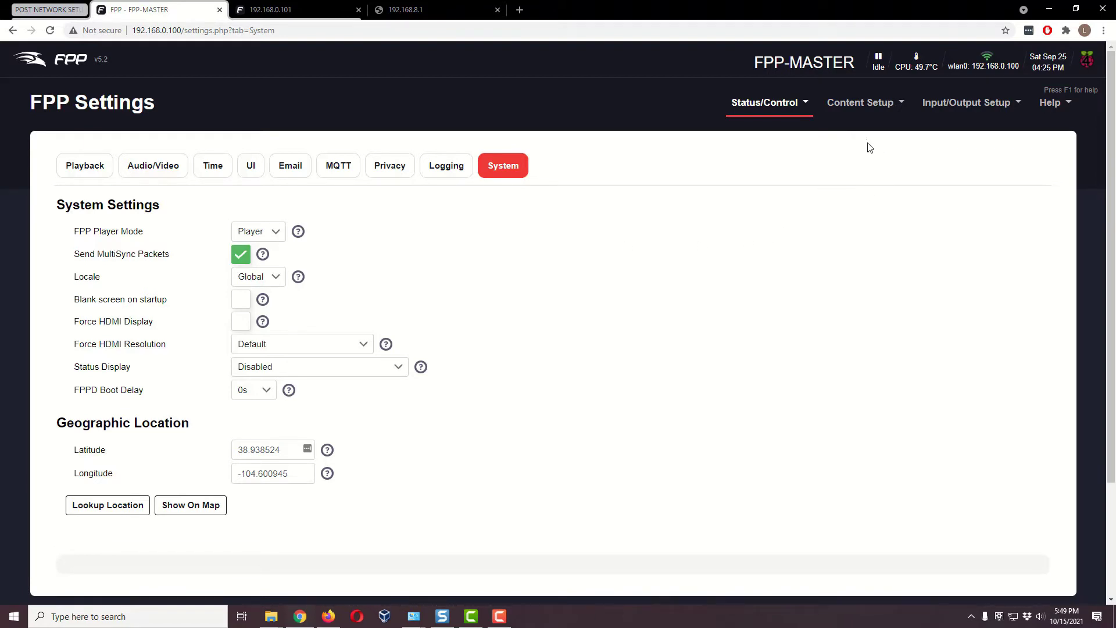
{"action": "left_click", "coordinate": [878, 111]}
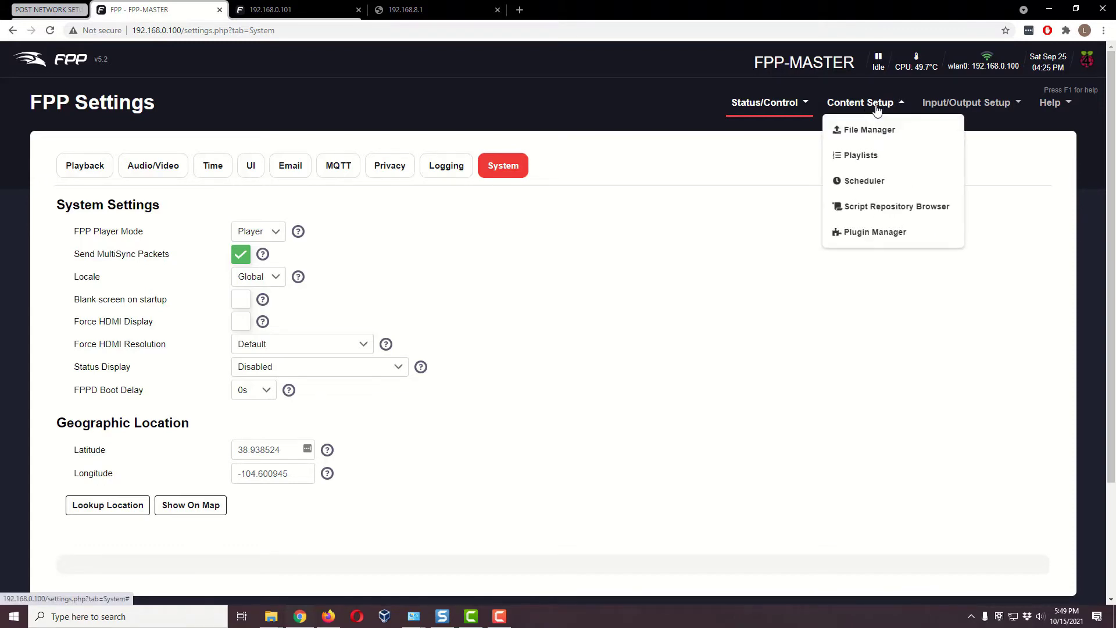
Step: Add a new empty playlist named 'SYNC Test', then go to the File Manager
{"action": "left_click", "coordinate": [895, 163]}
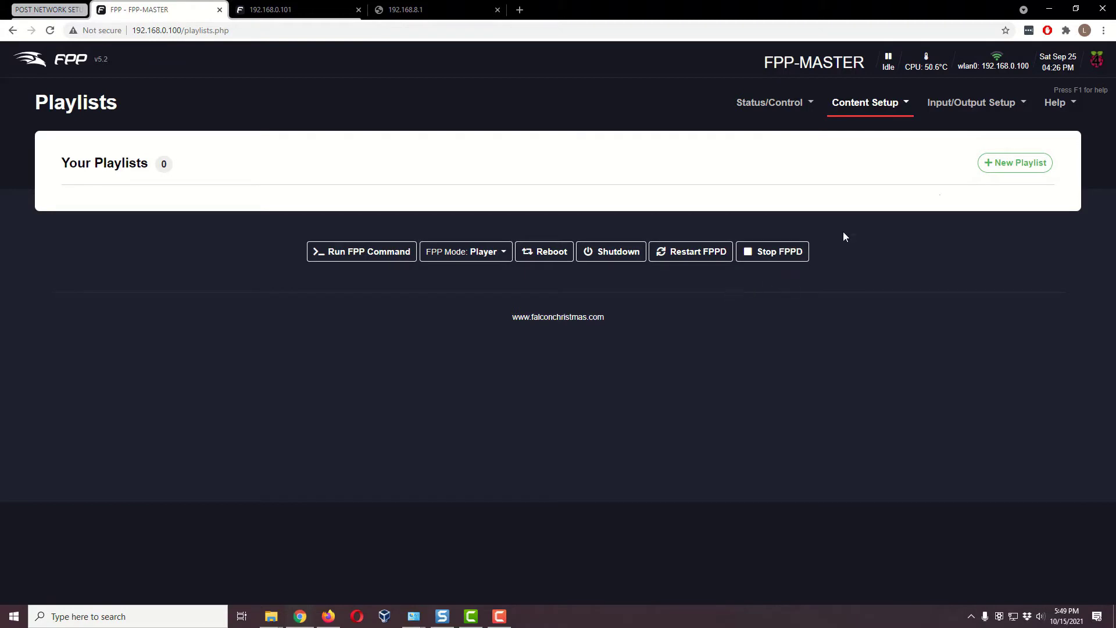
{"action": "left_click", "coordinate": [1005, 170]}
{"action": "left_click", "coordinate": [565, 152]}
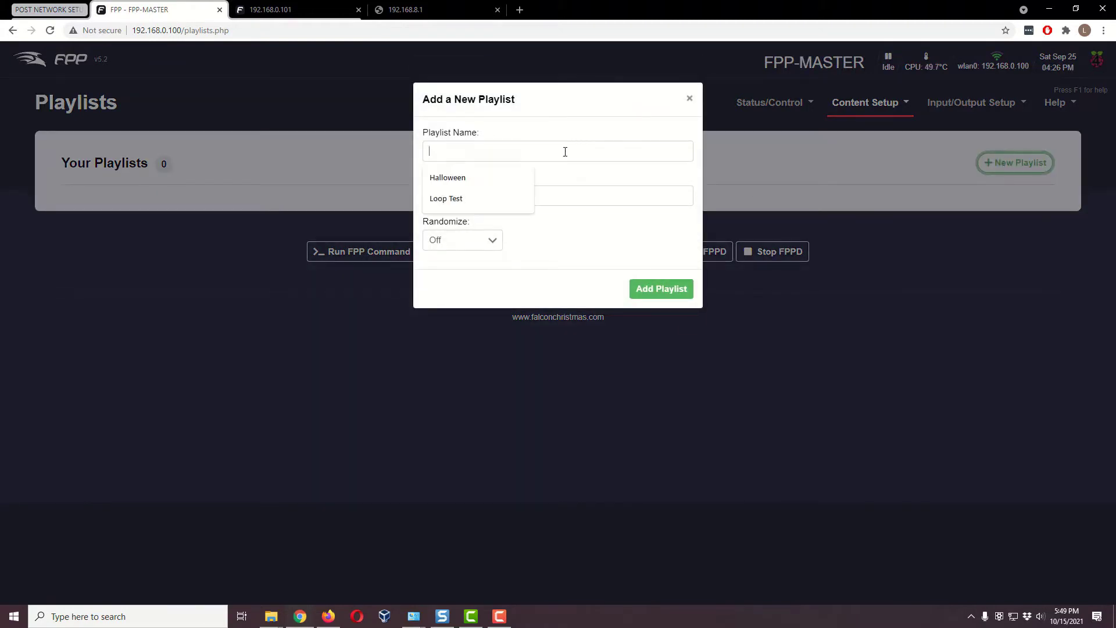
{"action": "type", "text": "SYBN"}
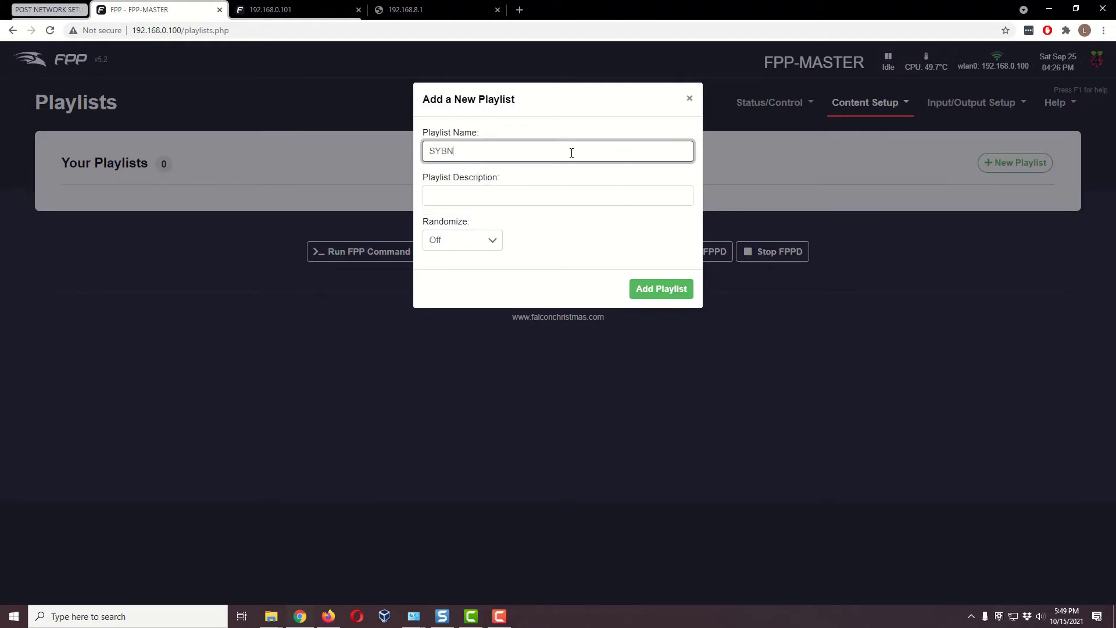
{"action": "type", "text": "NC Test"}
{"action": "left_click", "coordinate": [658, 288]}
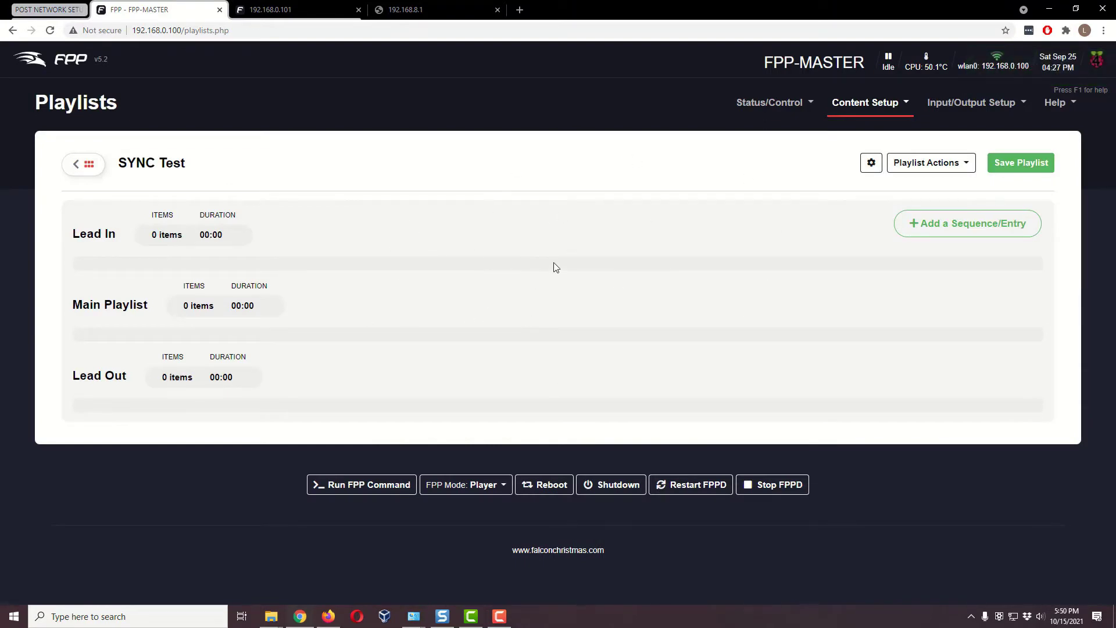
{"action": "left_click", "coordinate": [901, 107]}
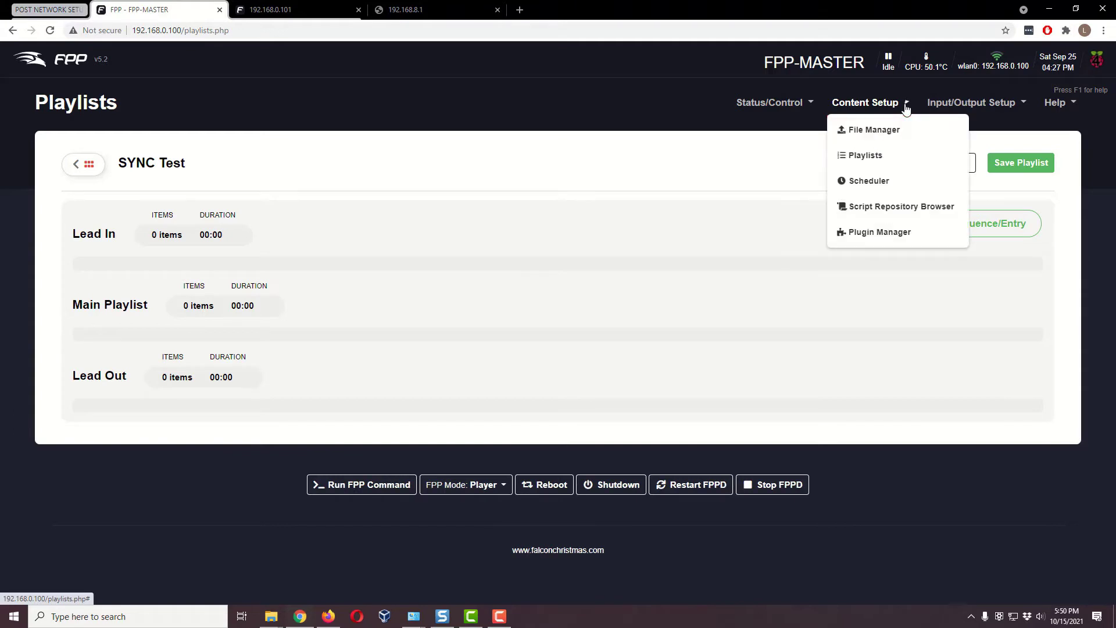
{"action": "left_click", "coordinate": [892, 138]}
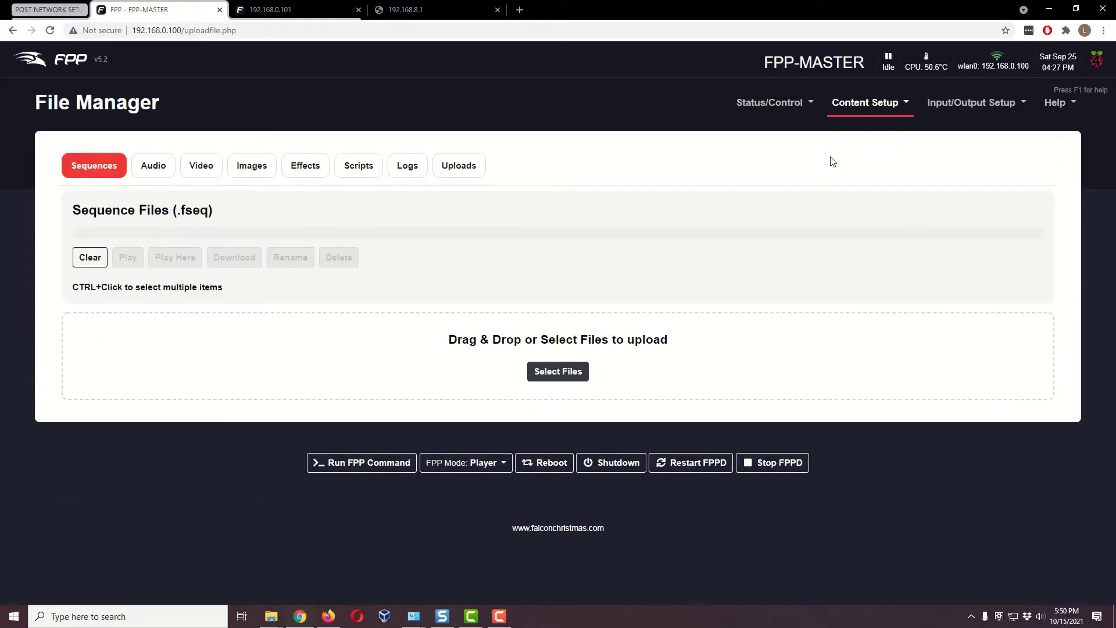
Step: Place the SAMPLES folder beside the Video files list and drag TEST VIDEO.mp4 in to upload
{"action": "left_click", "coordinate": [209, 174]}
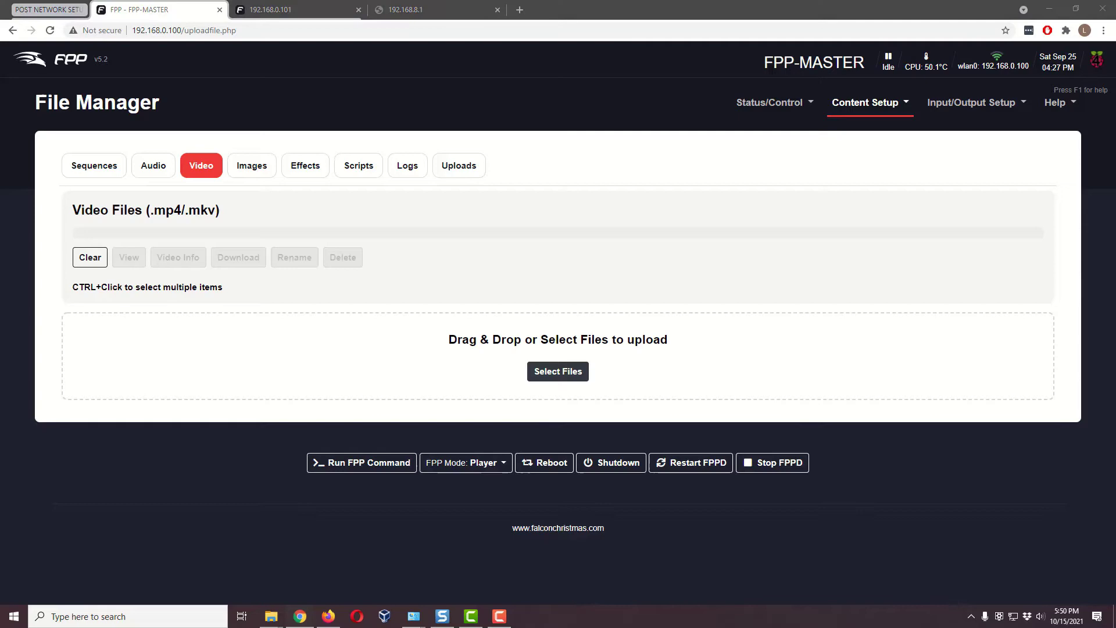
{"action": "left_click_drag", "start_coordinate": [1115, 93], "coordinate": [853, 72]}
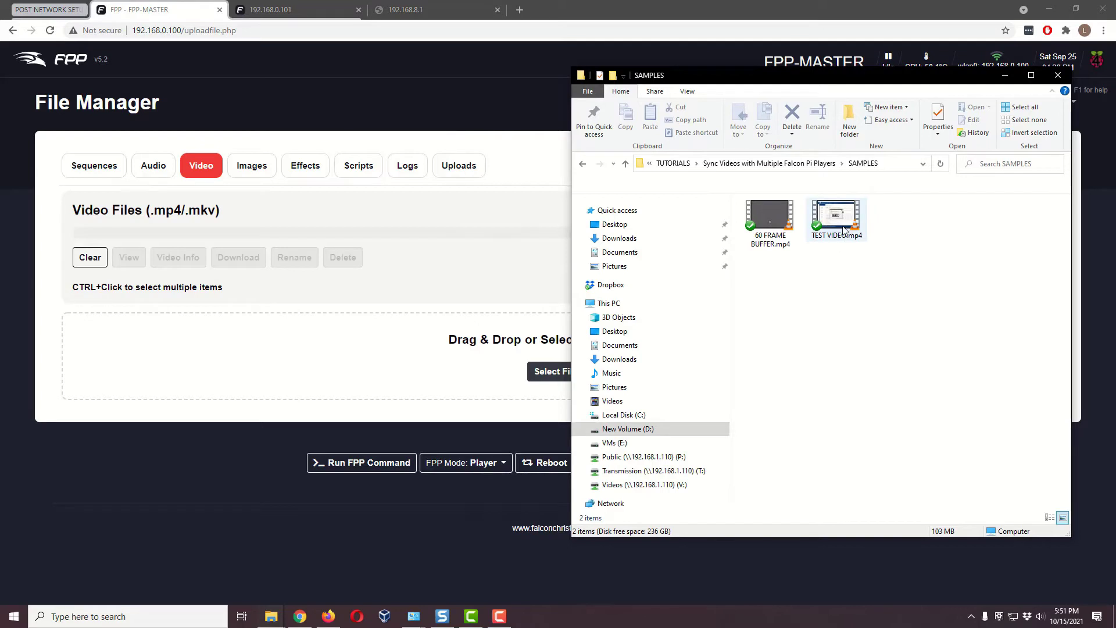
{"action": "mouse_move", "coordinate": [840, 229]}
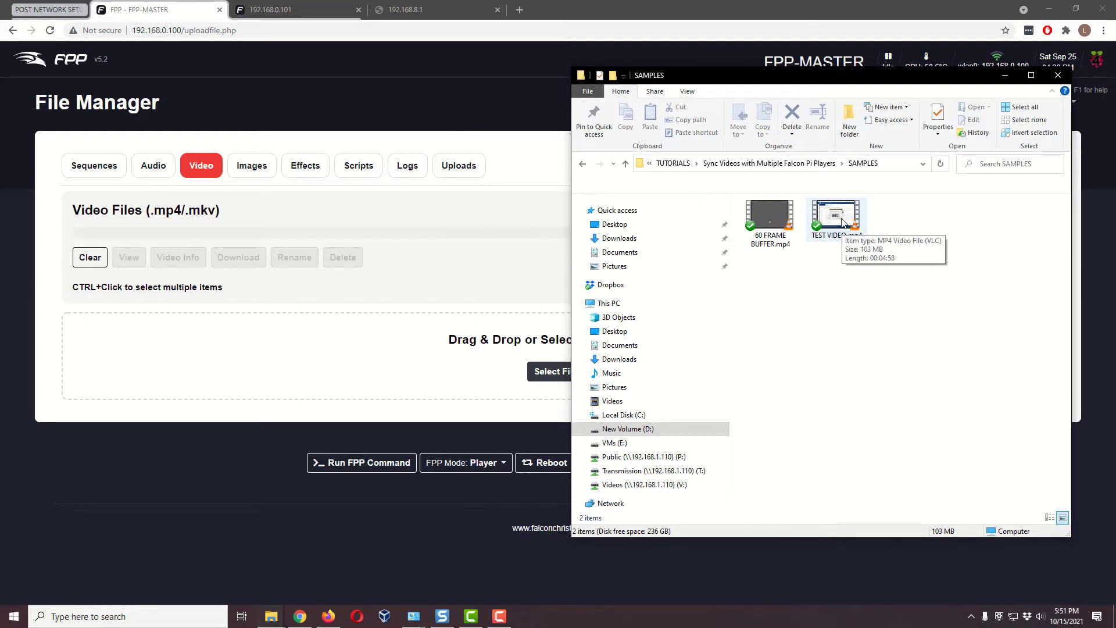
{"action": "left_click", "coordinate": [842, 226]}
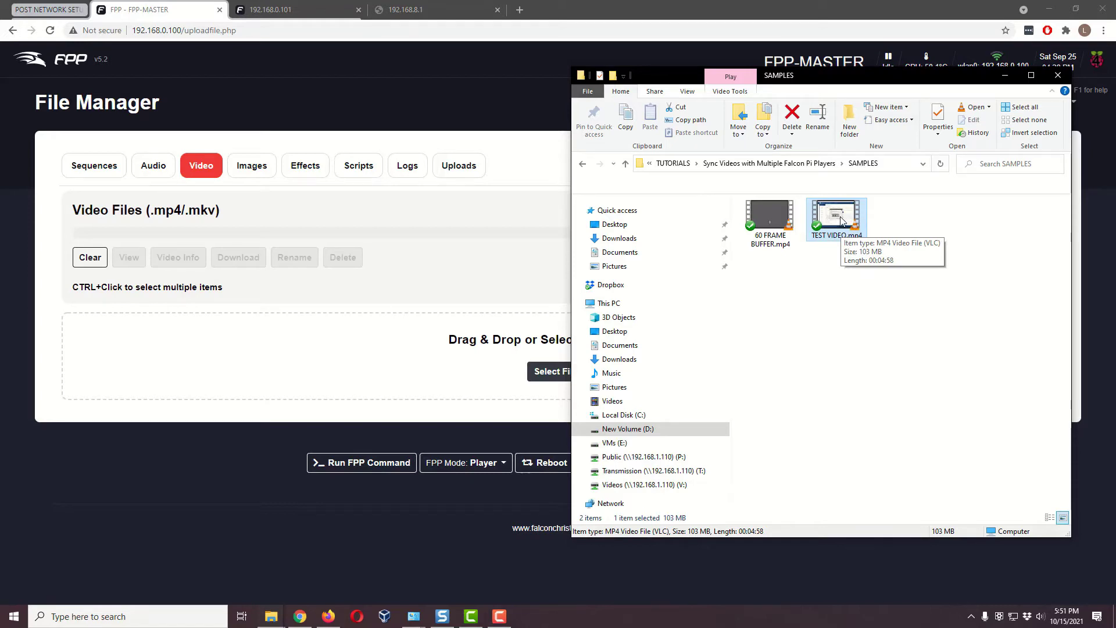
{"action": "left_click_drag", "start_coordinate": [839, 220], "coordinate": [520, 364]}
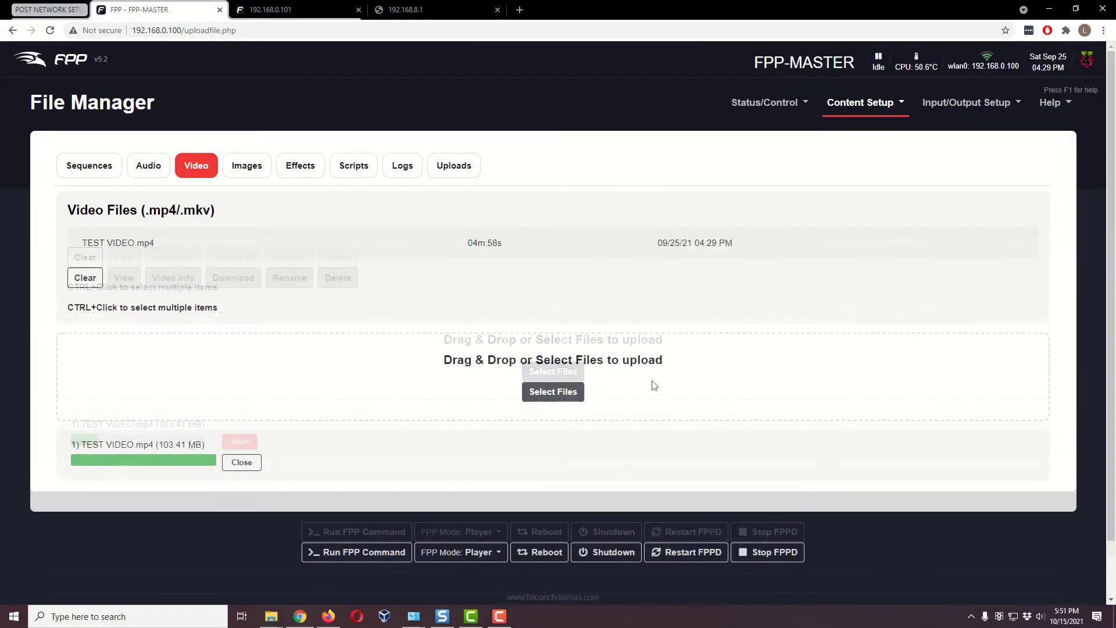
Step: Bring the SAMPLES folder back and upload 60 FRAME BUFFER.mp4 into the Video files
{"action": "left_click", "coordinate": [274, 616]}
{"action": "left_click", "coordinate": [397, 558]}
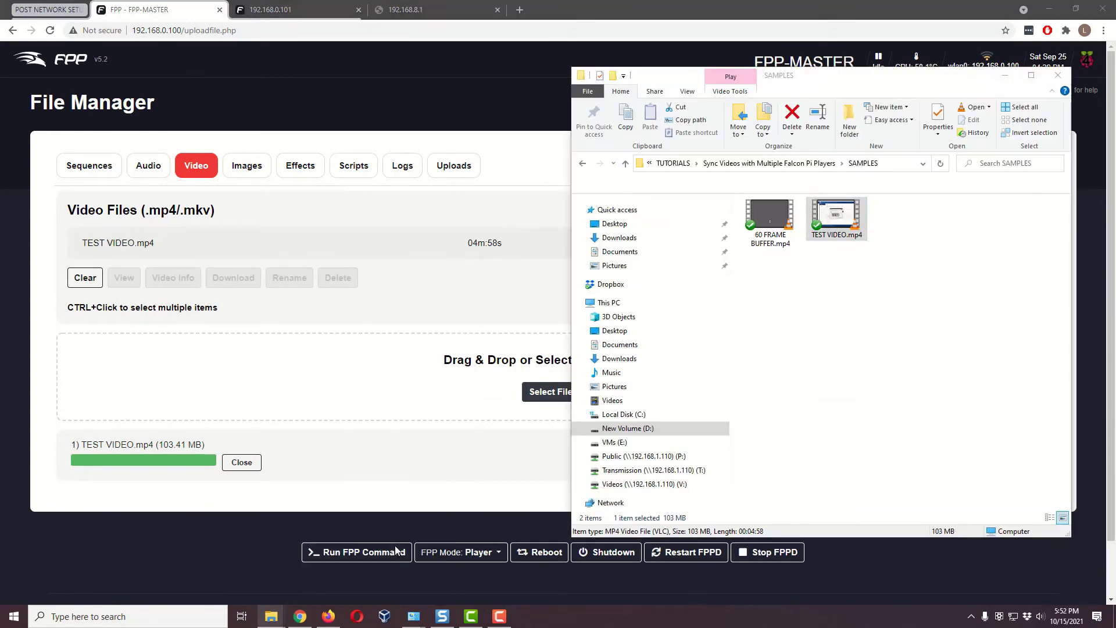
{"action": "mouse_move", "coordinate": [778, 220]}
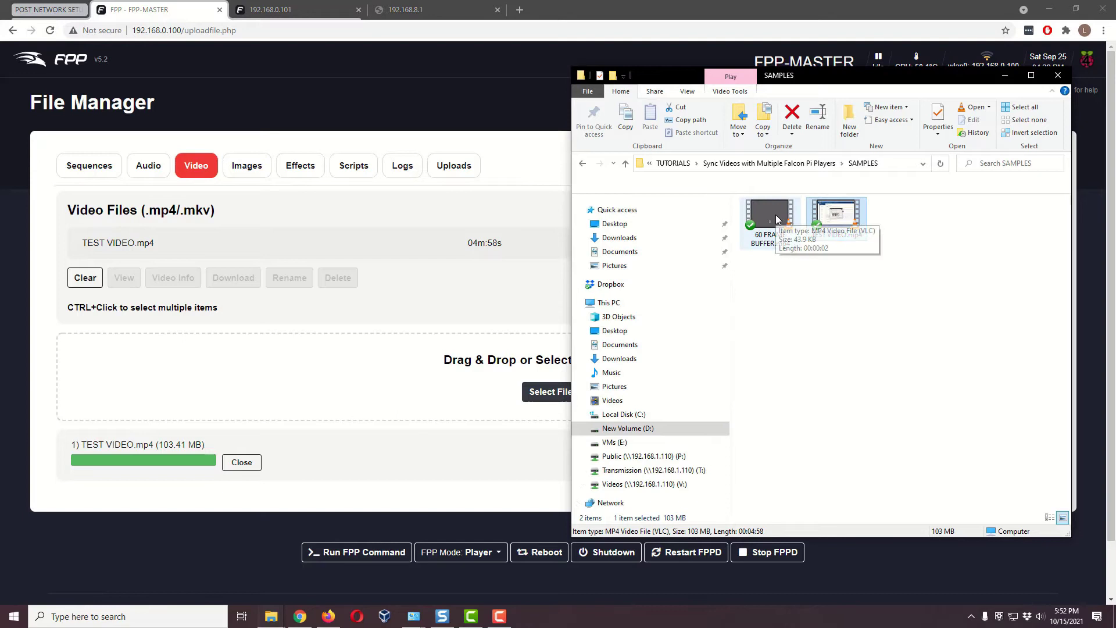
{"action": "left_click_drag", "start_coordinate": [778, 219], "coordinate": [481, 406]}
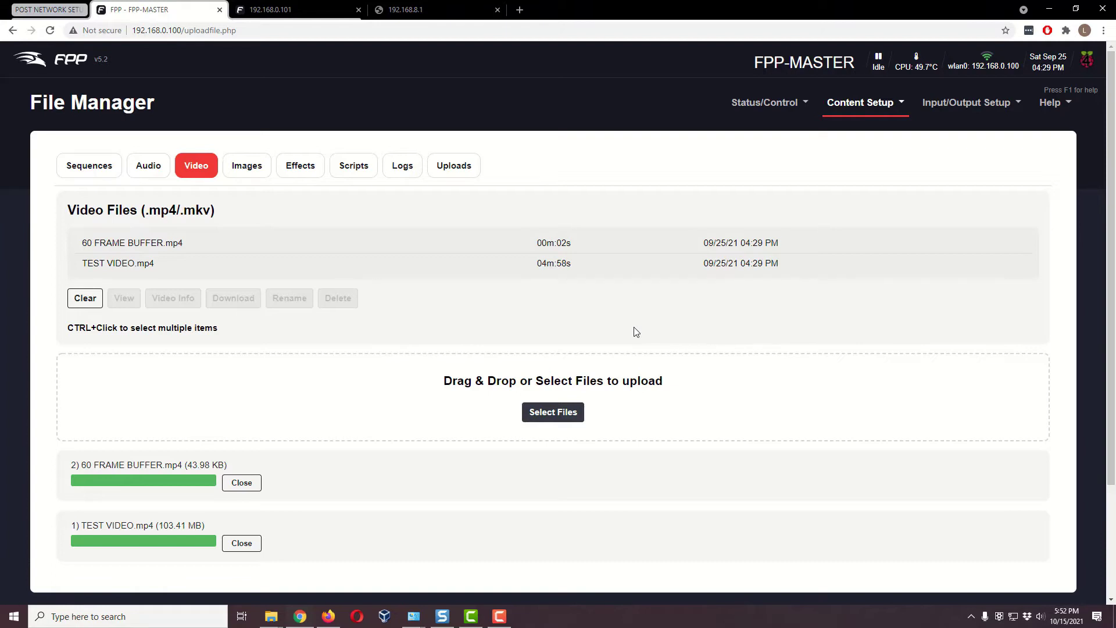
{"action": "left_click", "coordinate": [103, 269]}
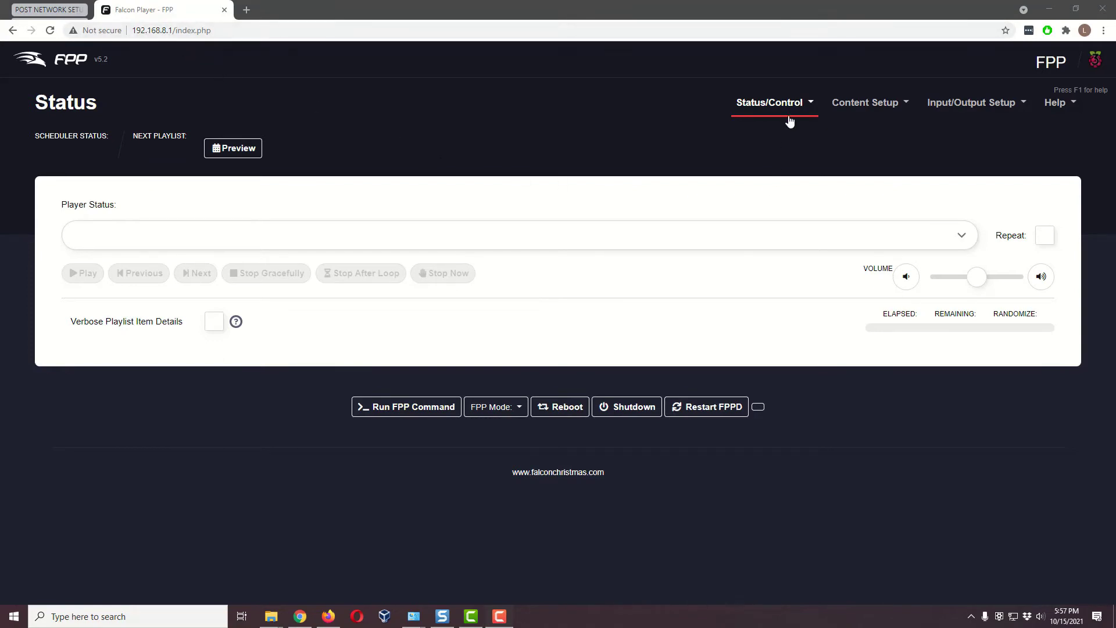
Step: In Network's Host & DNS Settings, append -REMOTE to make the host name FPP-REMOTE
{"action": "left_click", "coordinate": [813, 106]}
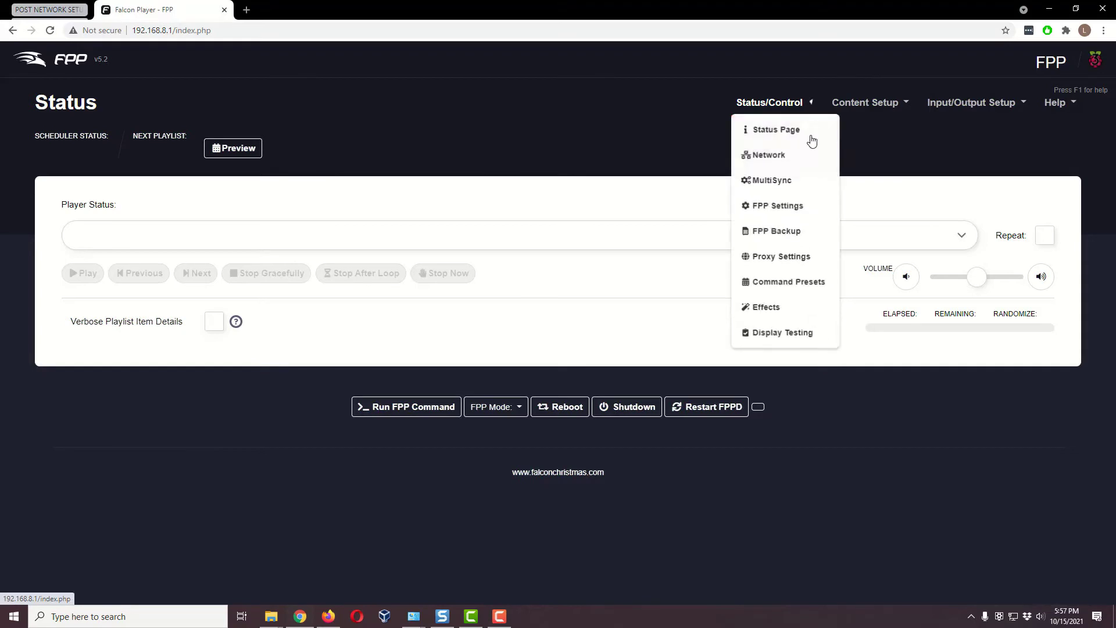
{"action": "left_click", "coordinate": [800, 168]}
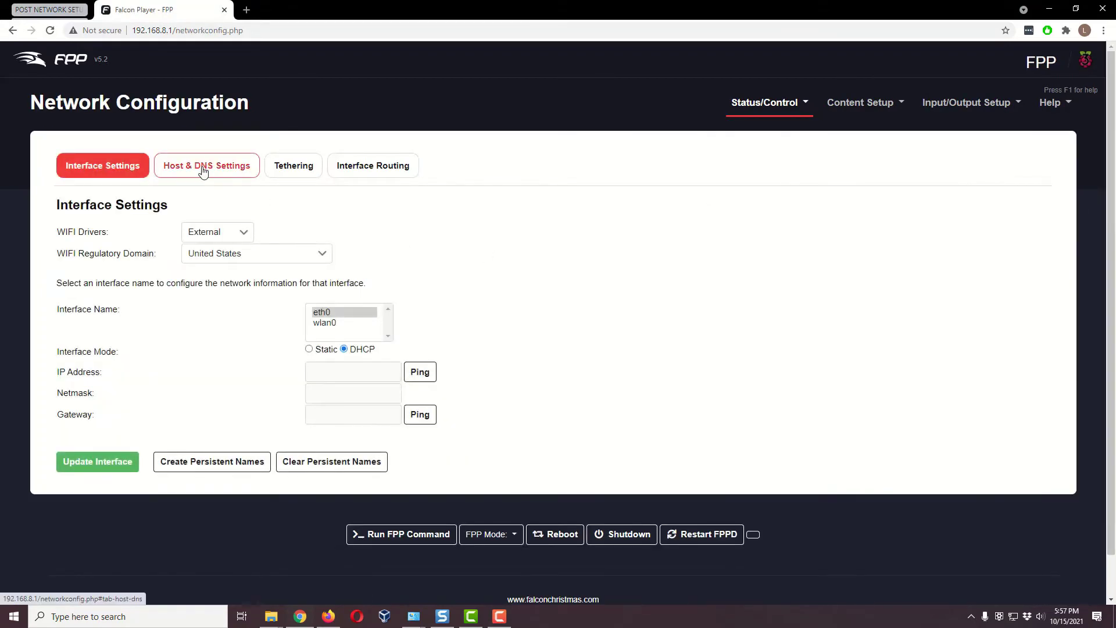
{"action": "left_click", "coordinate": [203, 170]}
{"action": "left_click", "coordinate": [373, 237]}
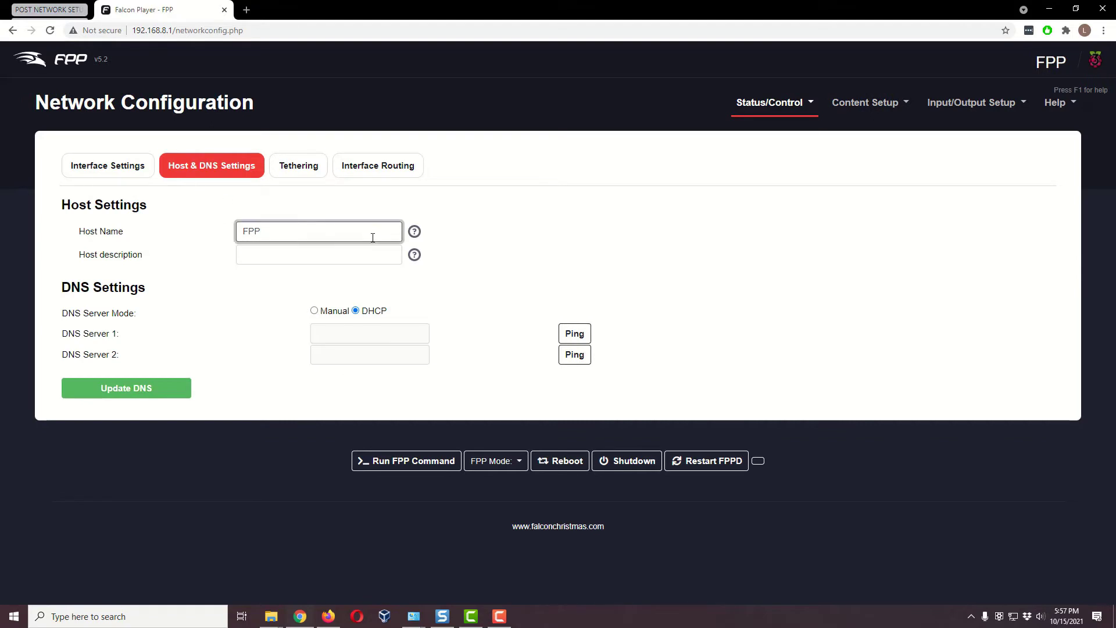
{"action": "type", "text": "-REMOTE"}
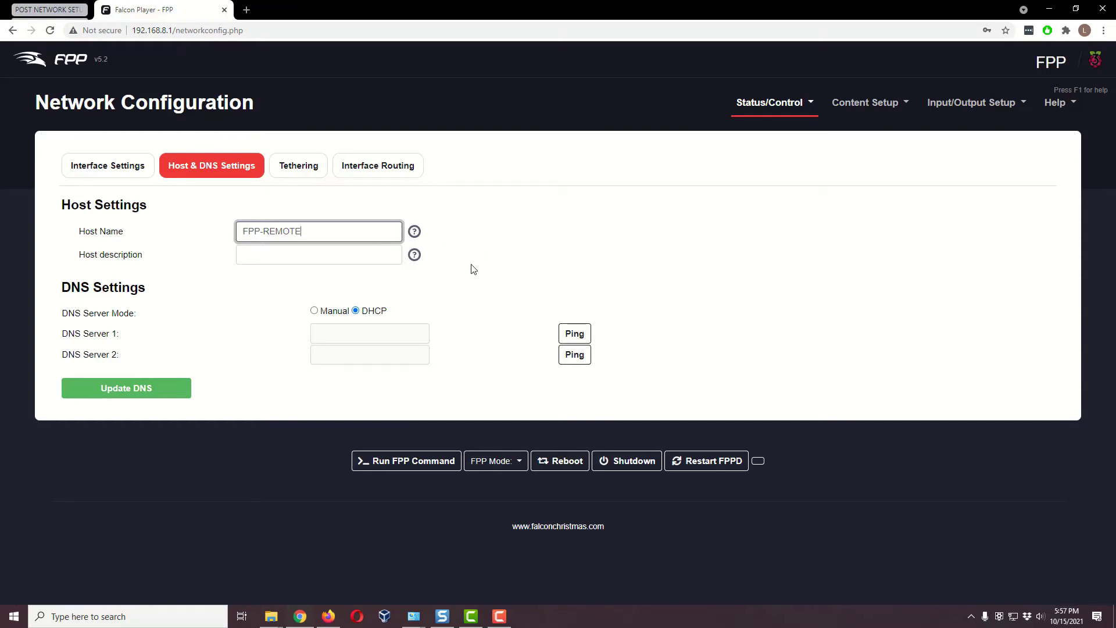
Step: Switch DNS to Manual with 8.8.8.8 as DNS Server 1 and reboot the player
{"action": "left_click", "coordinate": [339, 311]}
{"action": "left_click", "coordinate": [355, 336]}
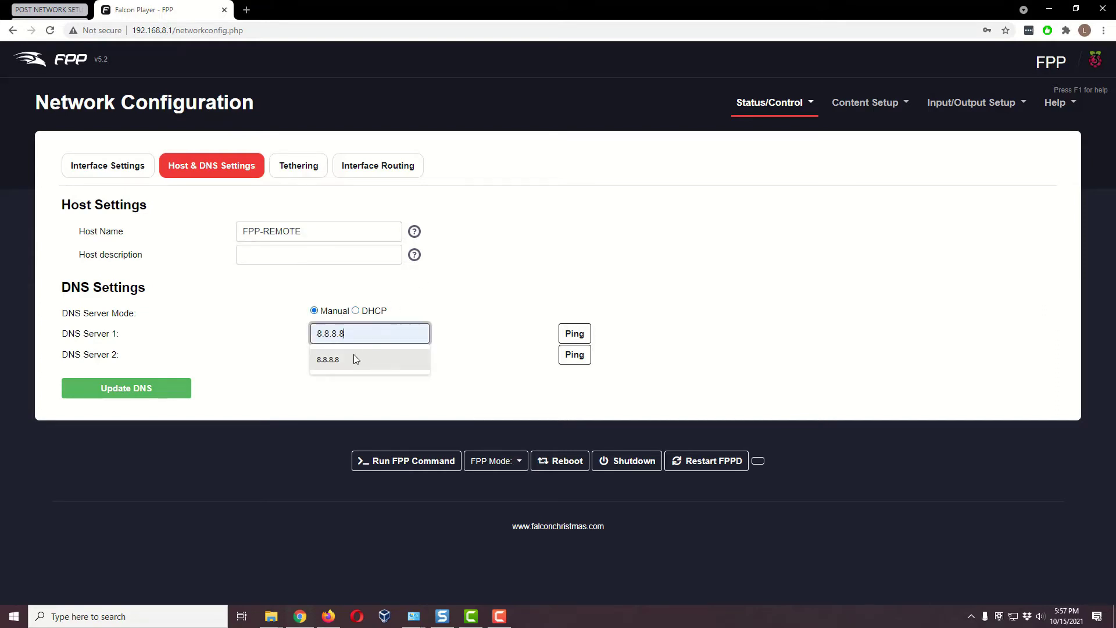
{"action": "left_click", "coordinate": [354, 354]}
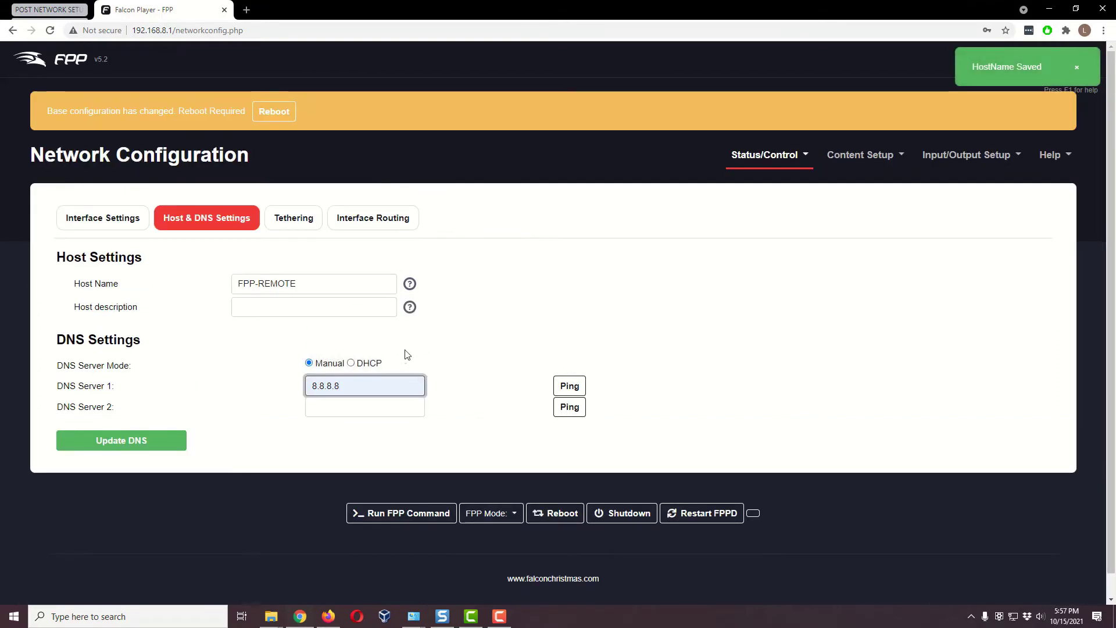
{"action": "scroll", "coordinate": [390, 371], "scroll_direction": "down", "scroll_amount": 1}
{"action": "scroll", "coordinate": [500, 349], "scroll_direction": "up", "scroll_amount": 1}
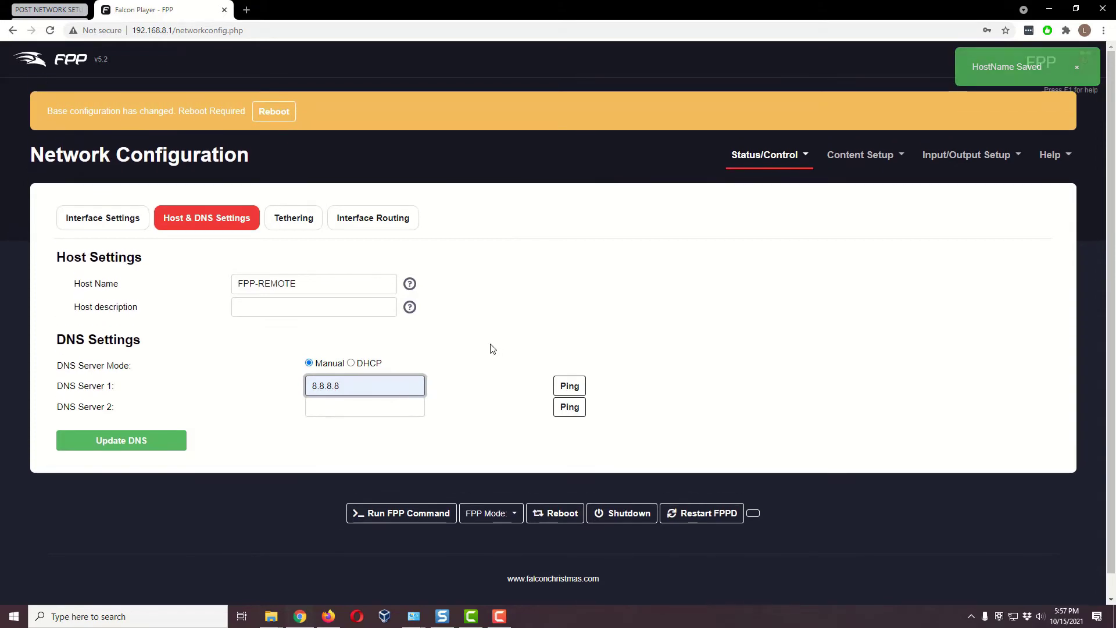
{"action": "left_click", "coordinate": [285, 121]}
Step: Confirm the reboot, then open FPP-REMOTE's Network Configuration page
{"action": "left_click", "coordinate": [619, 98]}
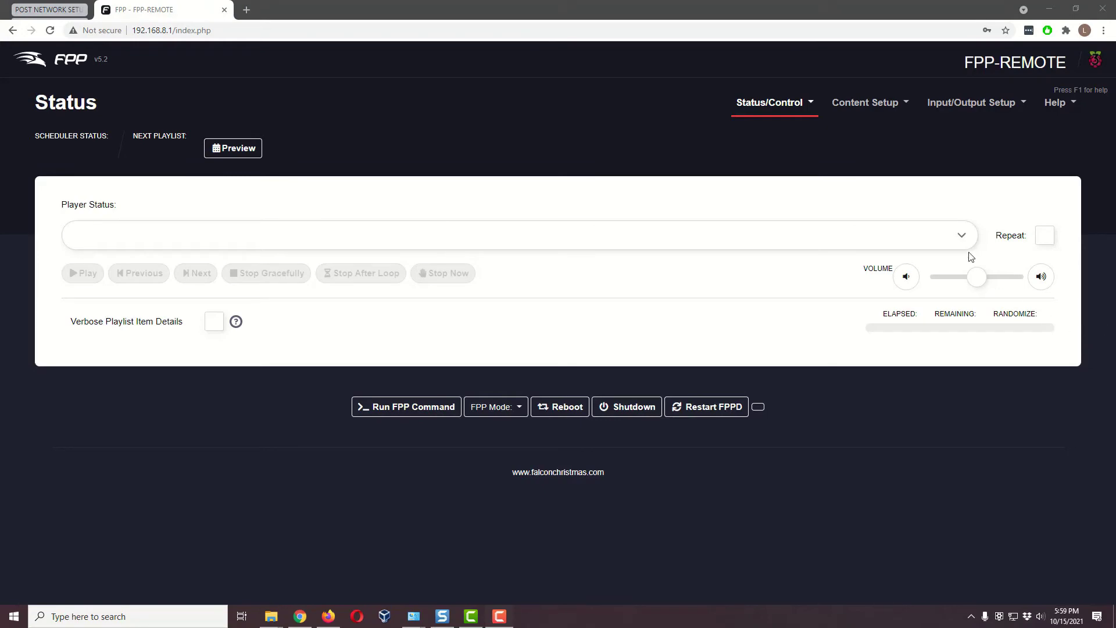
{"action": "left_click", "coordinate": [796, 110]}
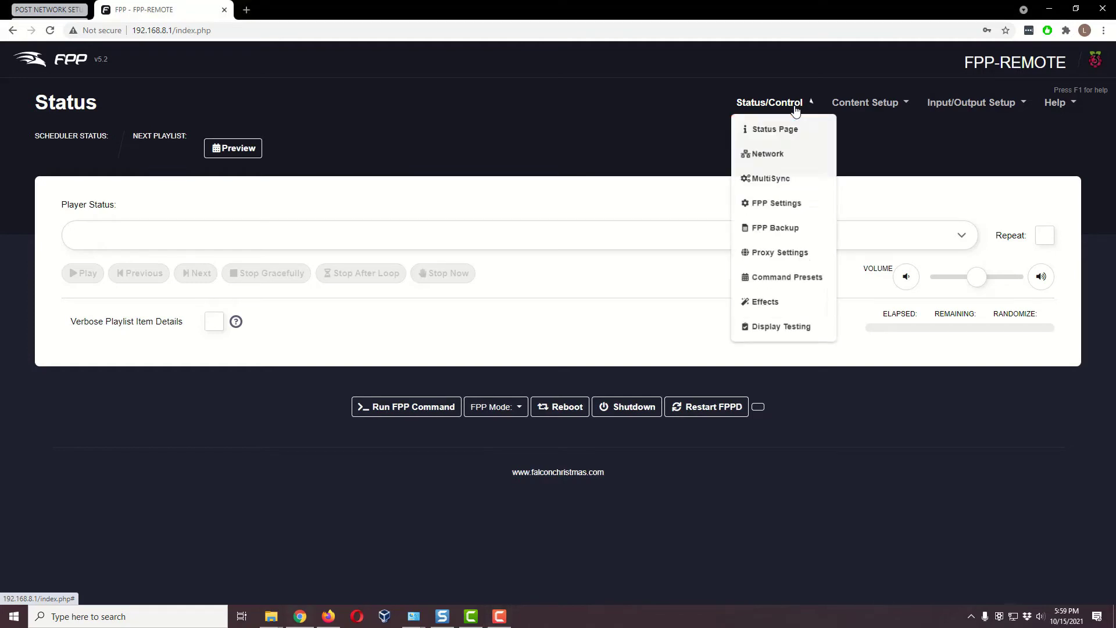
{"action": "left_click", "coordinate": [771, 157]}
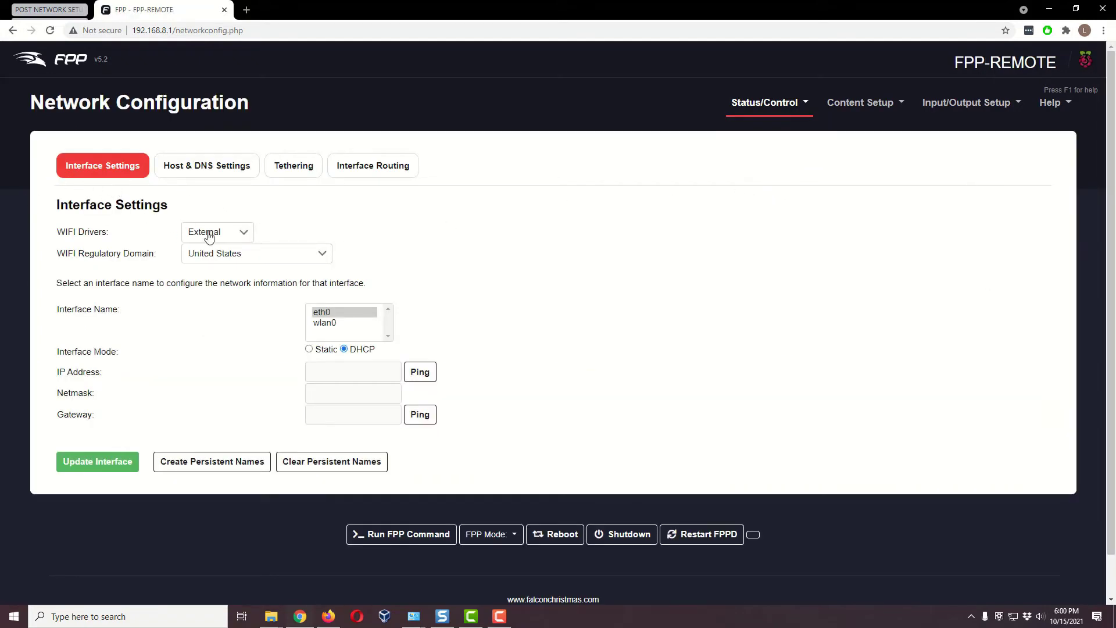
Step: Make wlan0 static with IP 192.168.0.101 and gateway 192.168.0.10
{"action": "left_click", "coordinate": [327, 327]}
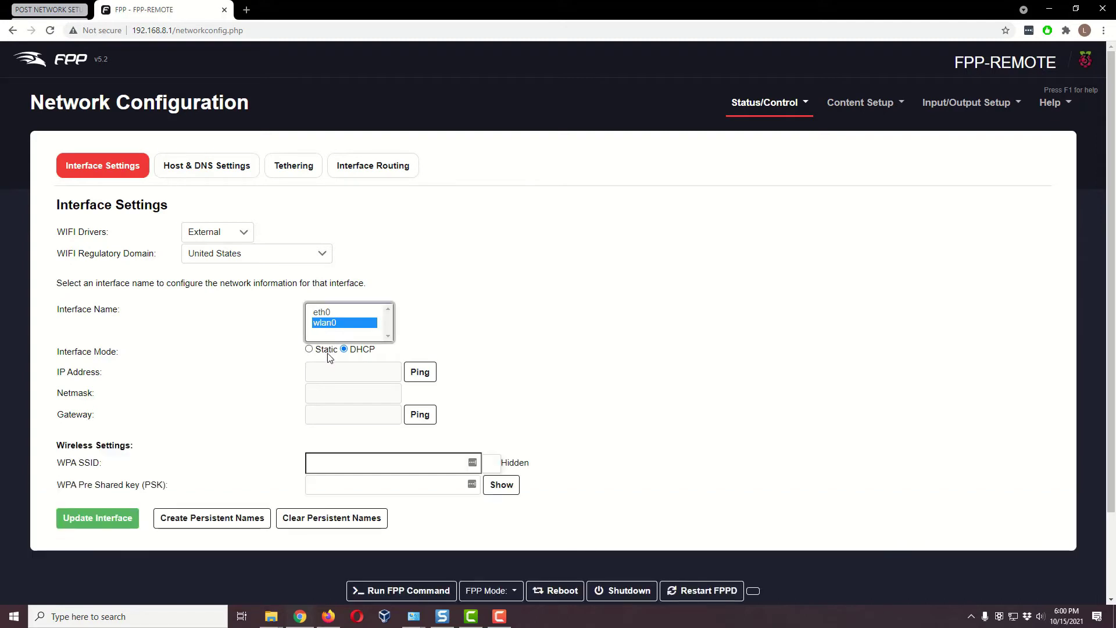
{"action": "left_click", "coordinate": [324, 352]}
{"action": "left_click", "coordinate": [324, 374]}
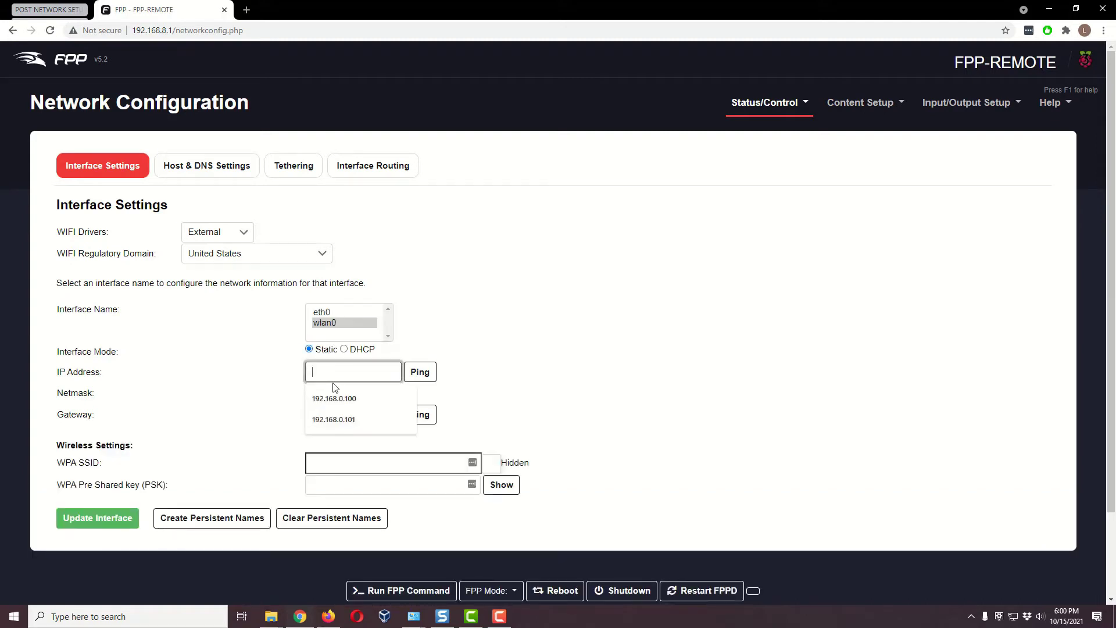
{"action": "left_click", "coordinate": [356, 416]}
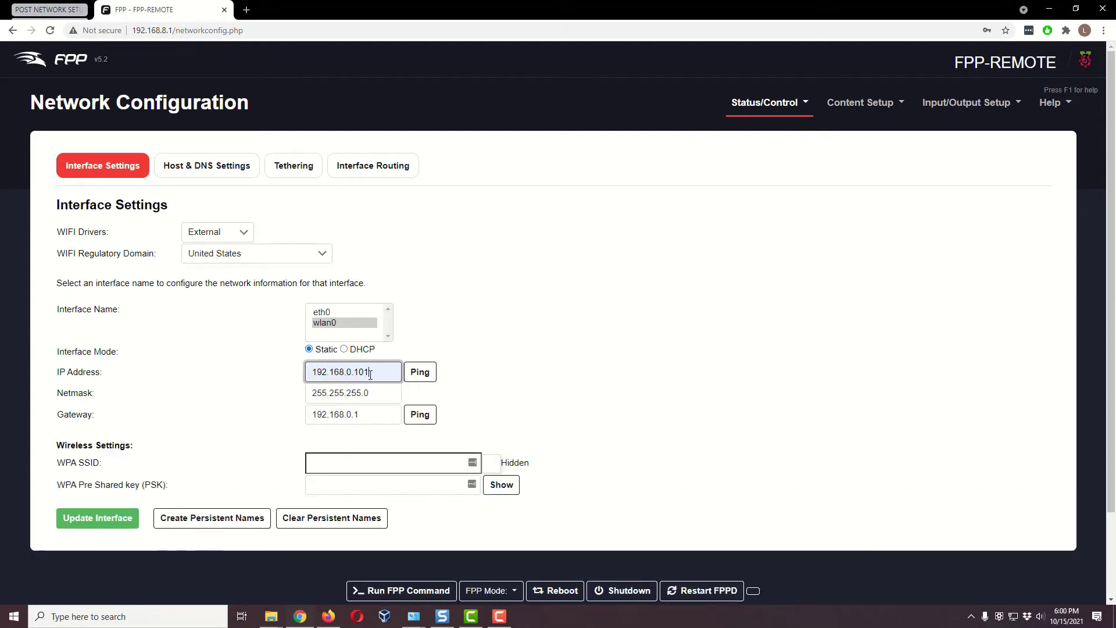
{"action": "left_click", "coordinate": [361, 418]}
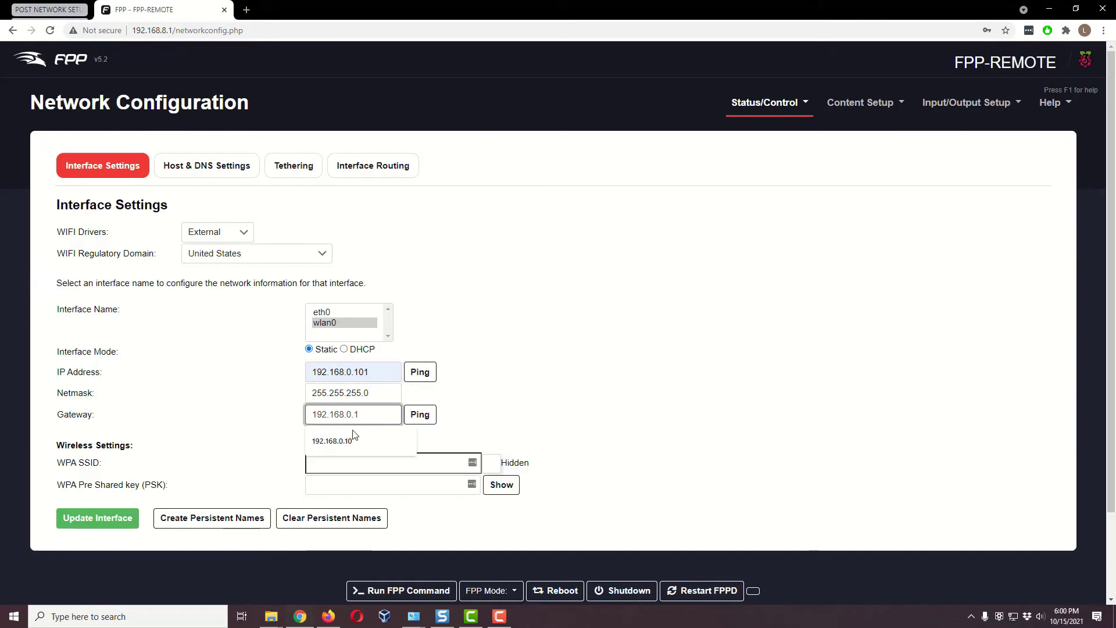
{"action": "left_click", "coordinate": [354, 438]}
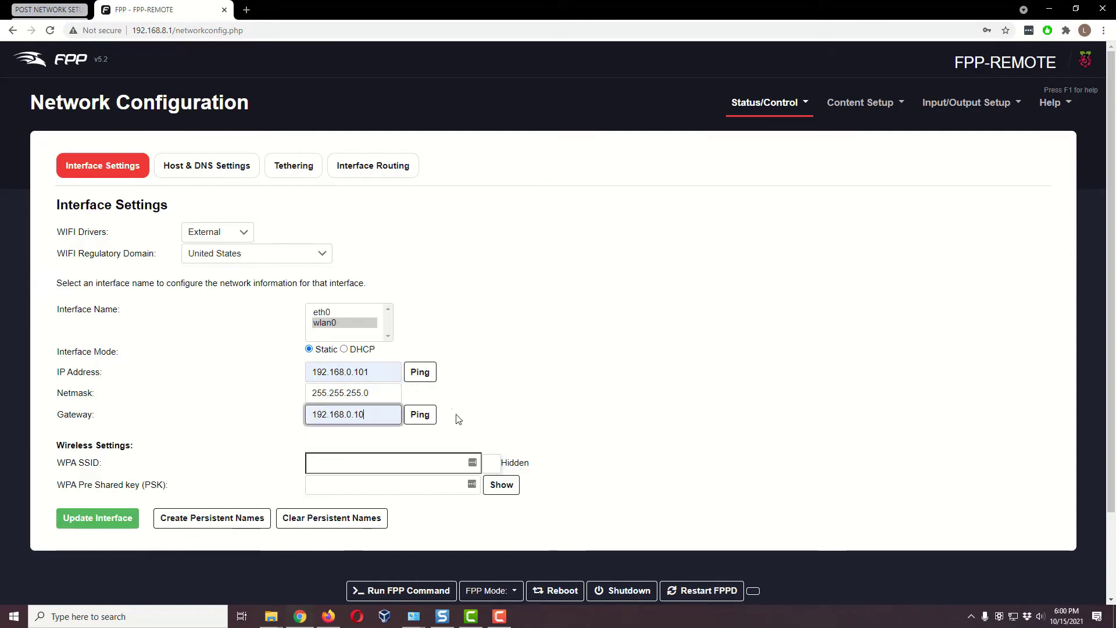
Step: Enter SHOW_NETWORK as the Wi-Fi name plus its password, then save wlan0's settings
{"action": "left_click", "coordinate": [403, 461]}
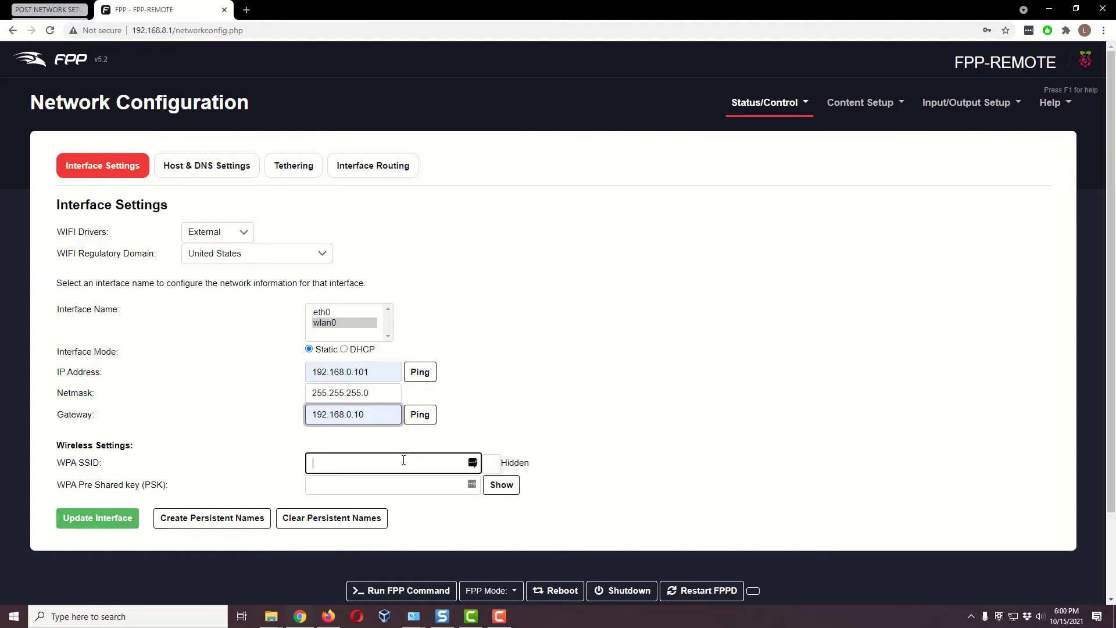
{"action": "type", "text": "SHOW_NETWORK"}
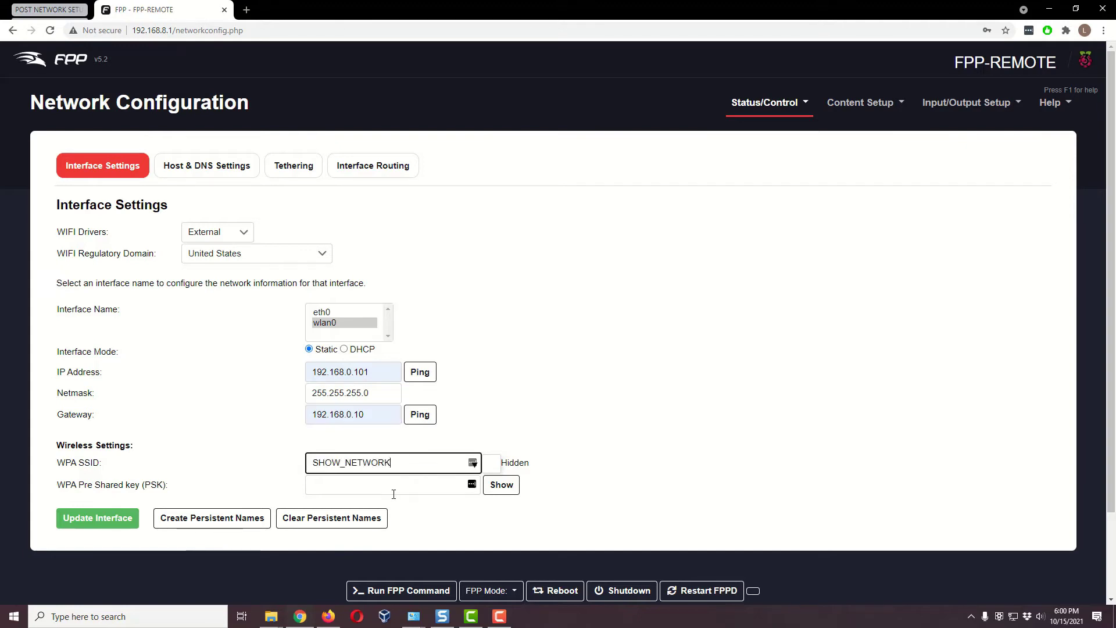
{"action": "left_click", "coordinate": [384, 489]}
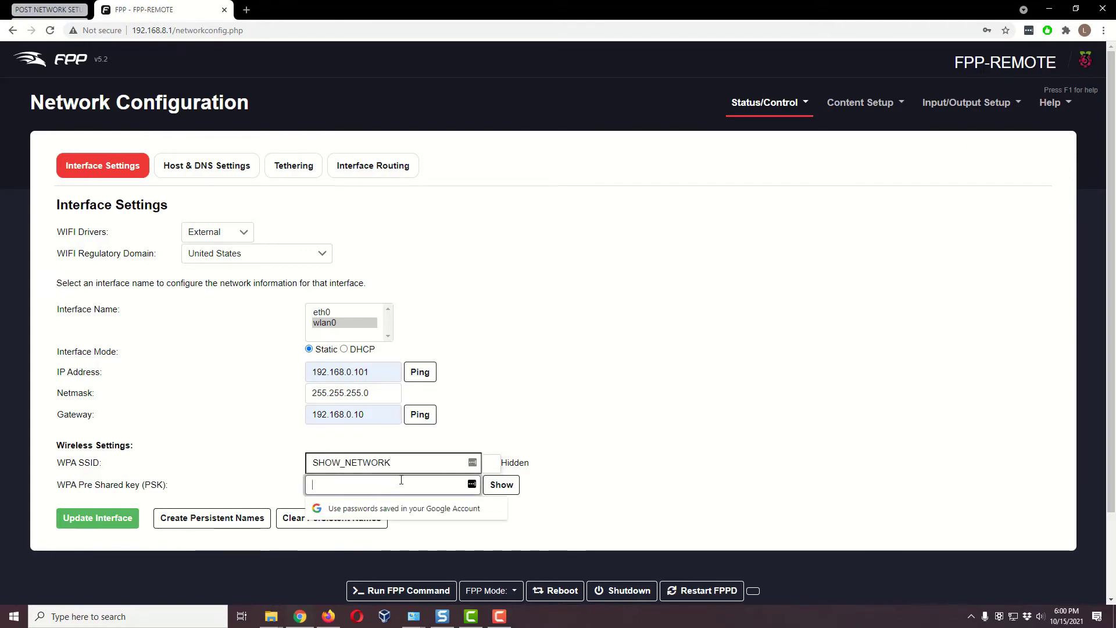
{"action": "type", "text": "fa"}
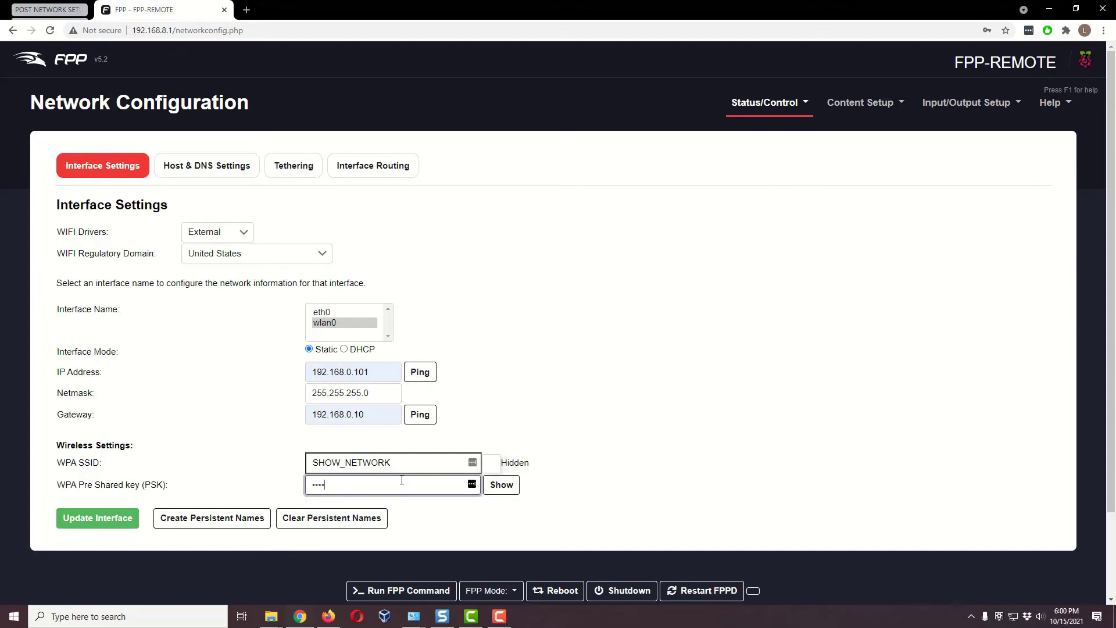
{"action": "type", "text": "s"}
{"action": "left_click_drag", "start_coordinate": [358, 373], "coordinate": [374, 373]}
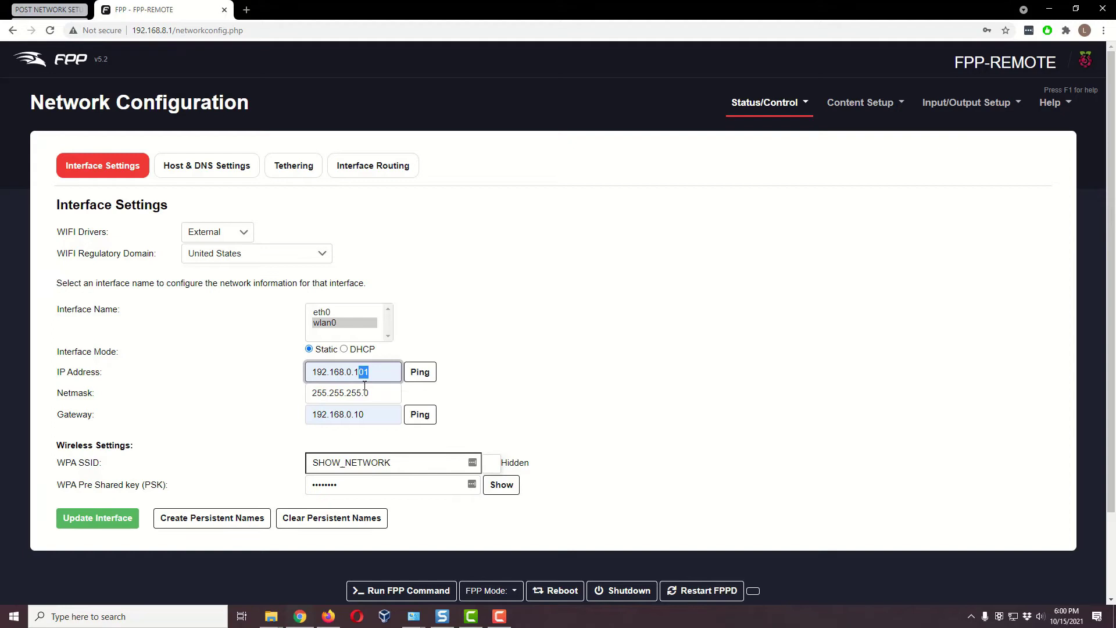
{"action": "left_click", "coordinate": [425, 359]}
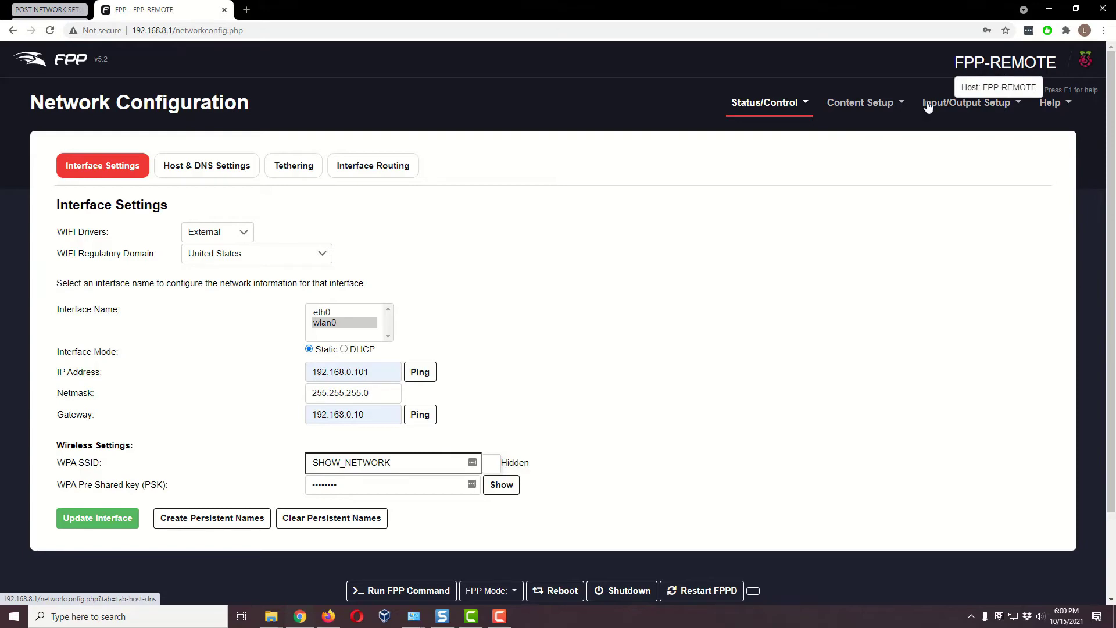
{"action": "left_click", "coordinate": [120, 528]}
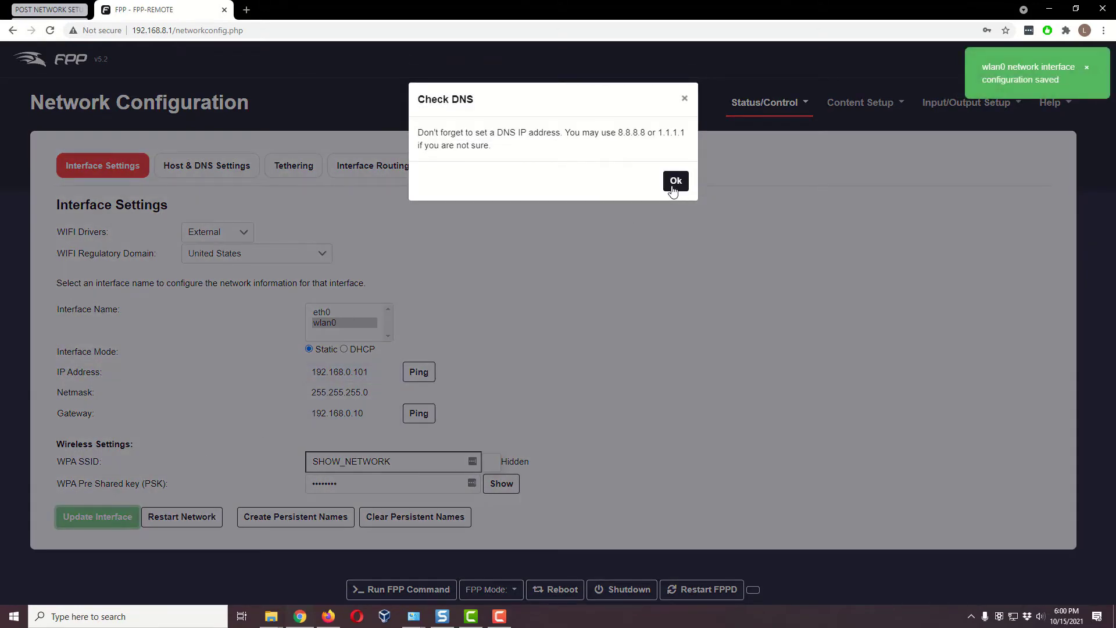
Step: Dismiss the DNS reminder, save DNS Server 1 as 8.8.8.8, and reboot FPP-REMOTE
{"action": "left_click", "coordinate": [676, 181]}
{"action": "left_click", "coordinate": [229, 167]}
{"action": "left_click", "coordinate": [334, 333]}
{"action": "left_click", "coordinate": [360, 360]}
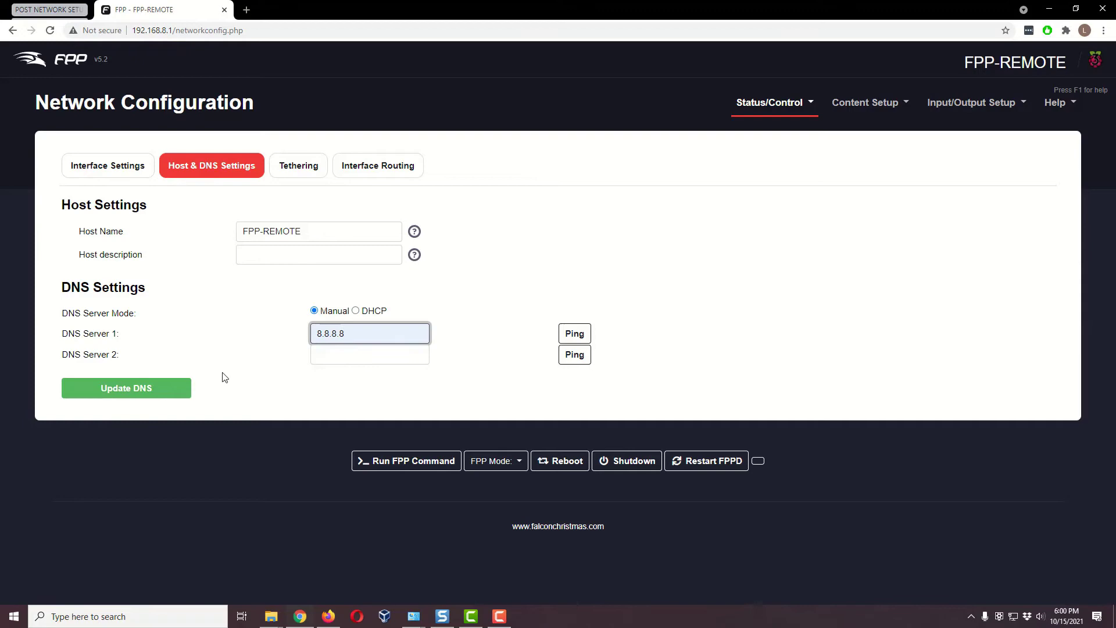
{"action": "left_click", "coordinate": [163, 393]}
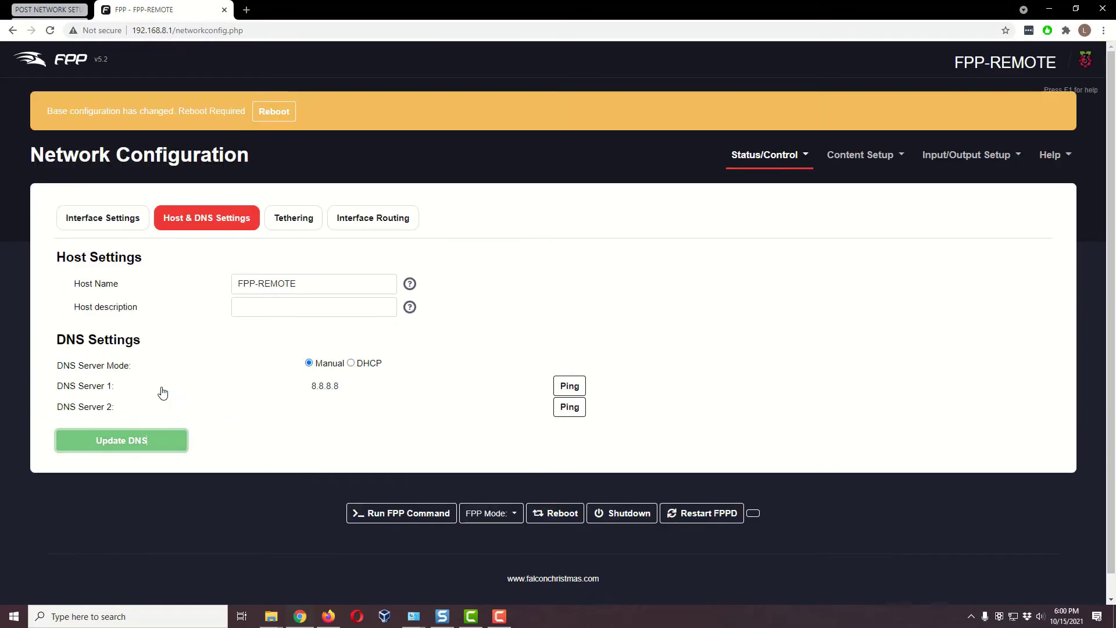
{"action": "left_click", "coordinate": [273, 111]}
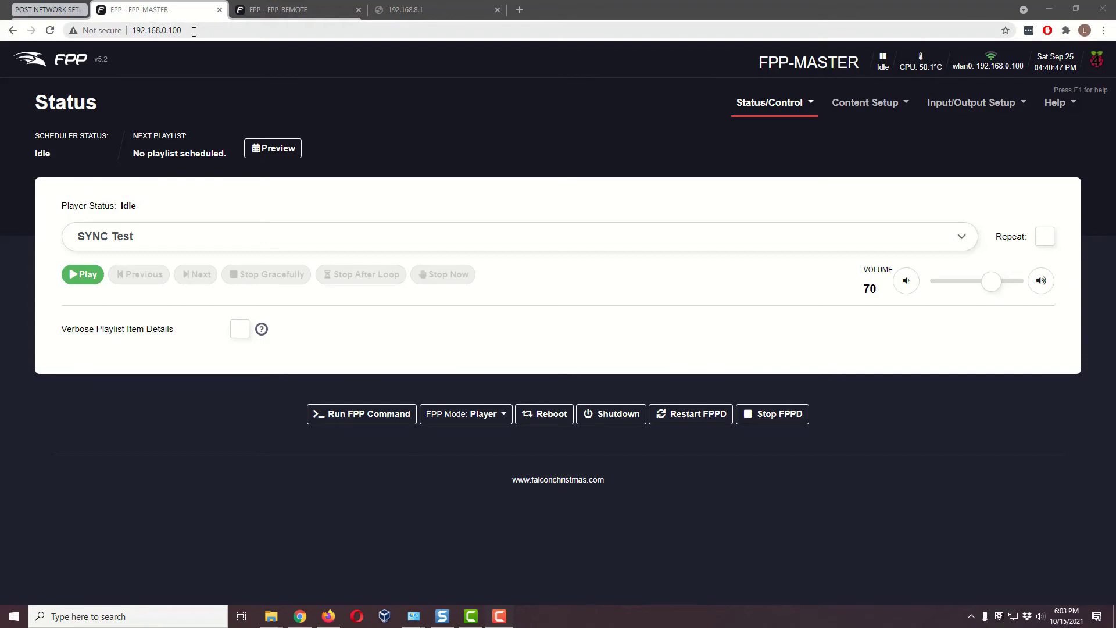
Step: On the FPP-REMOTE tab, open FPP Settings and show its System tab
{"action": "left_click", "coordinate": [278, 11]}
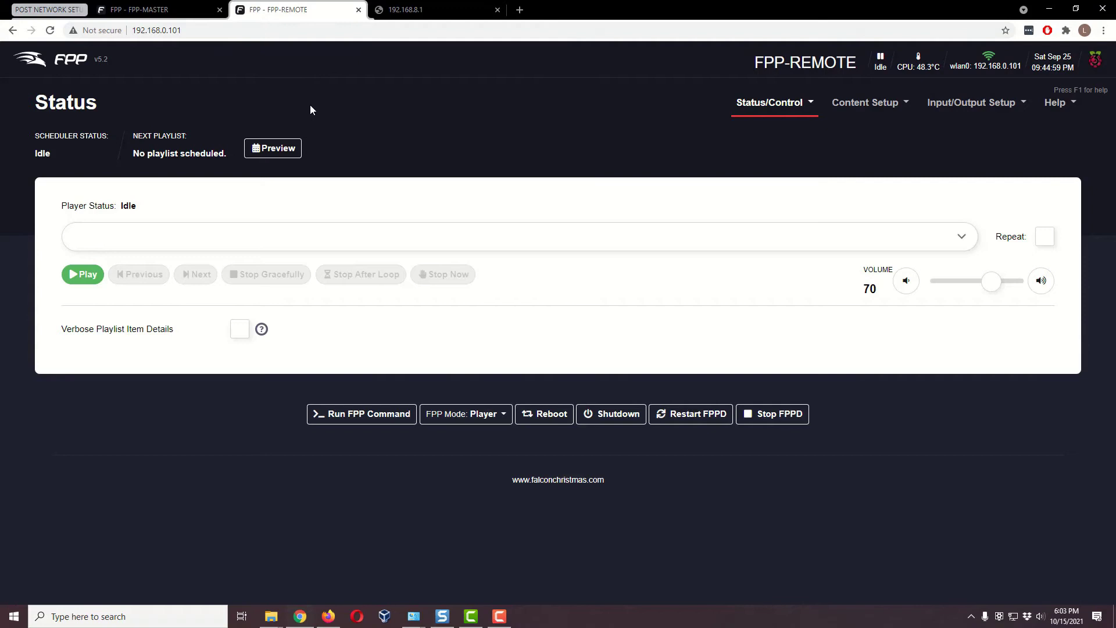
{"action": "left_click", "coordinate": [783, 103]}
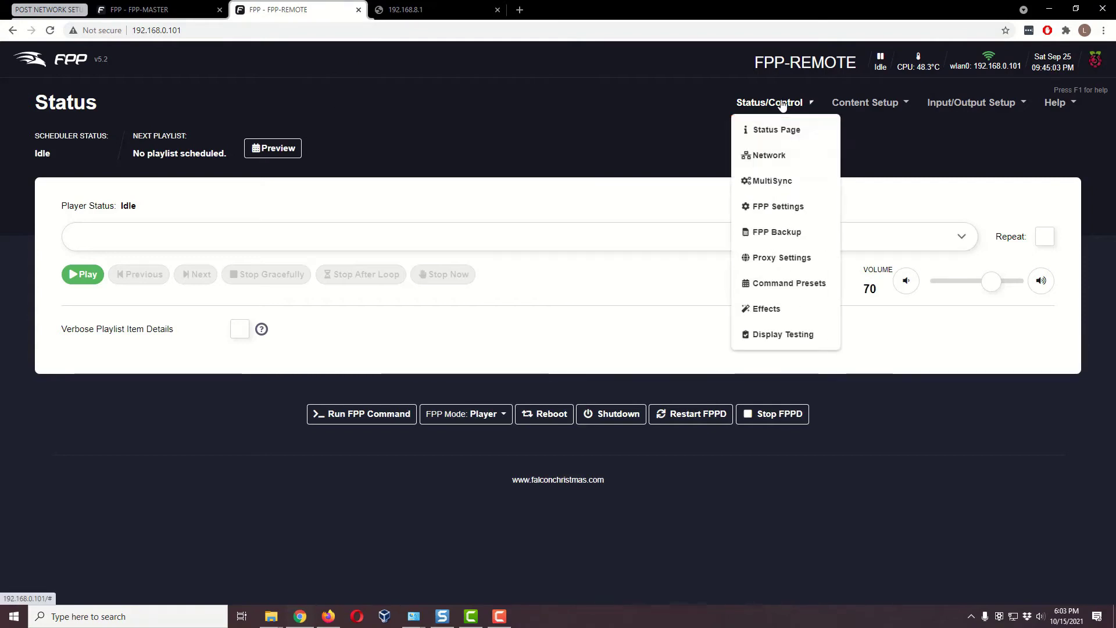
{"action": "left_click", "coordinate": [807, 215]}
{"action": "left_click", "coordinate": [514, 167]}
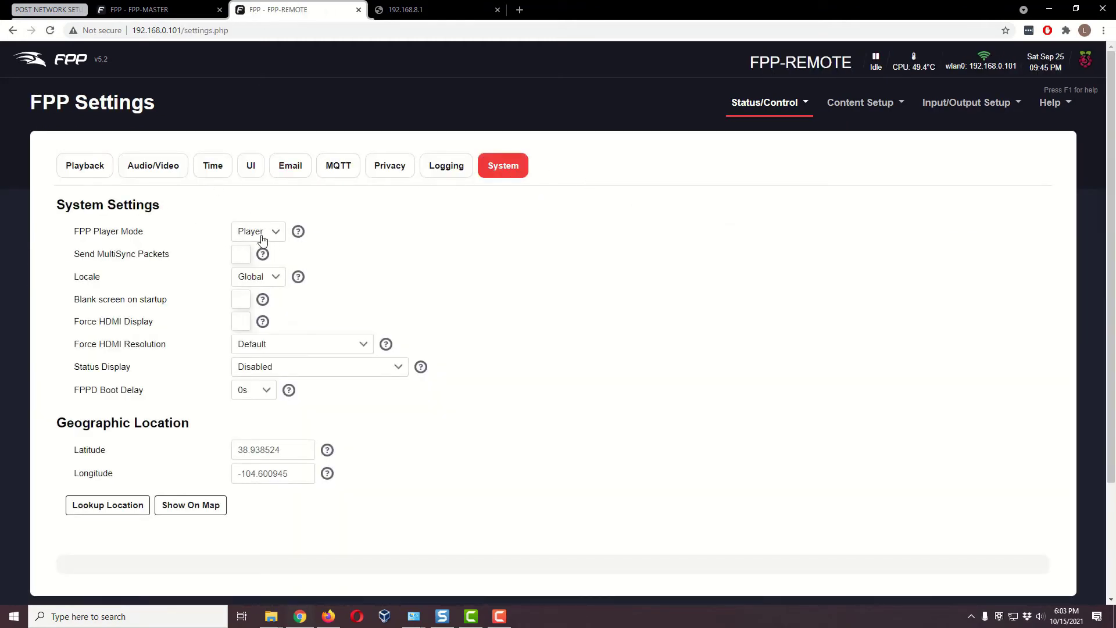
Step: Set FPP Player Mode to Remote in the System settings
{"action": "left_click", "coordinate": [785, 105]}
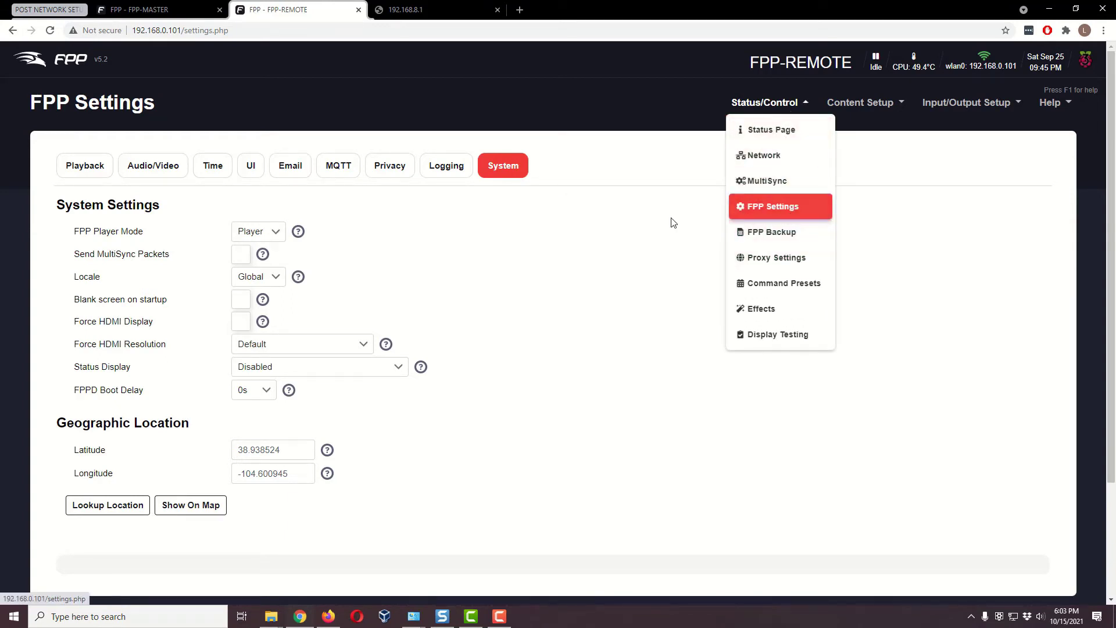
{"action": "left_click", "coordinate": [511, 224]}
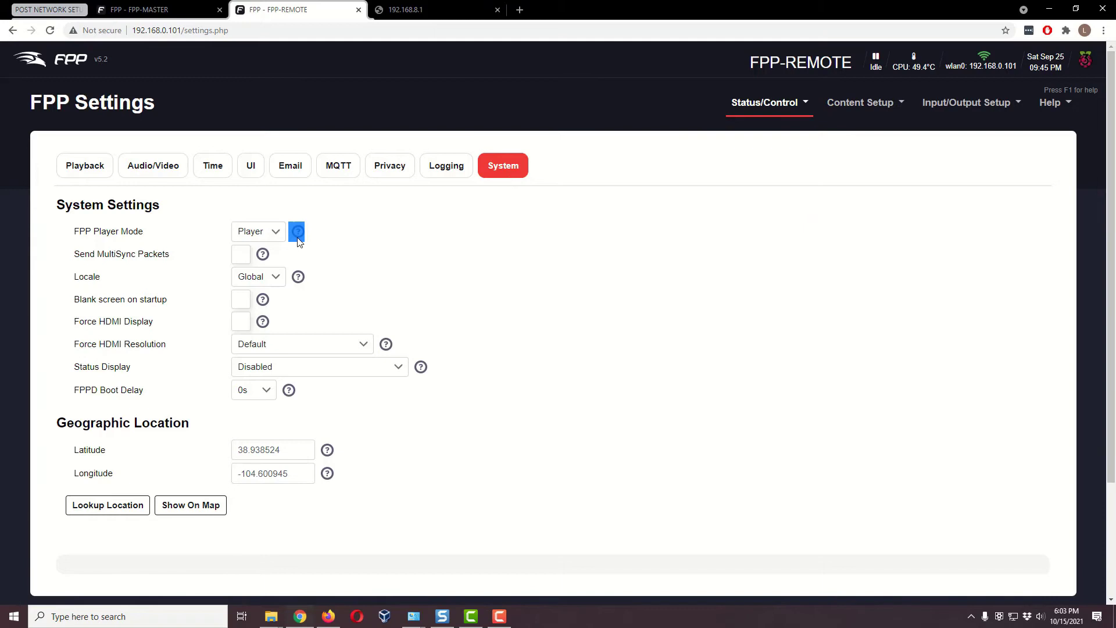
{"action": "left_click", "coordinate": [277, 236]}
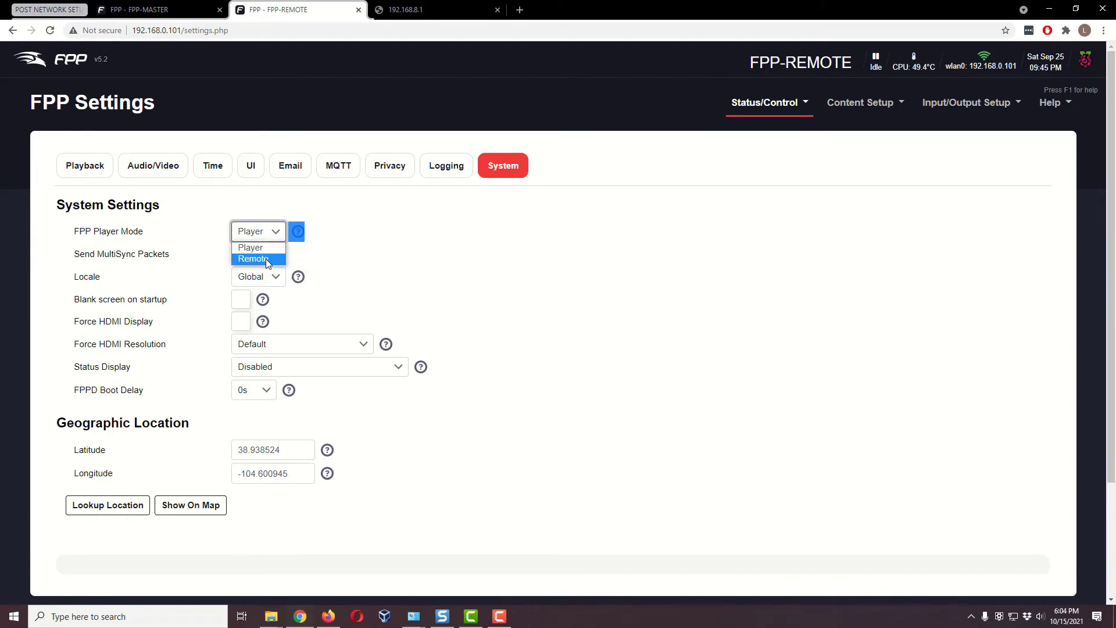
{"action": "left_click", "coordinate": [266, 259]}
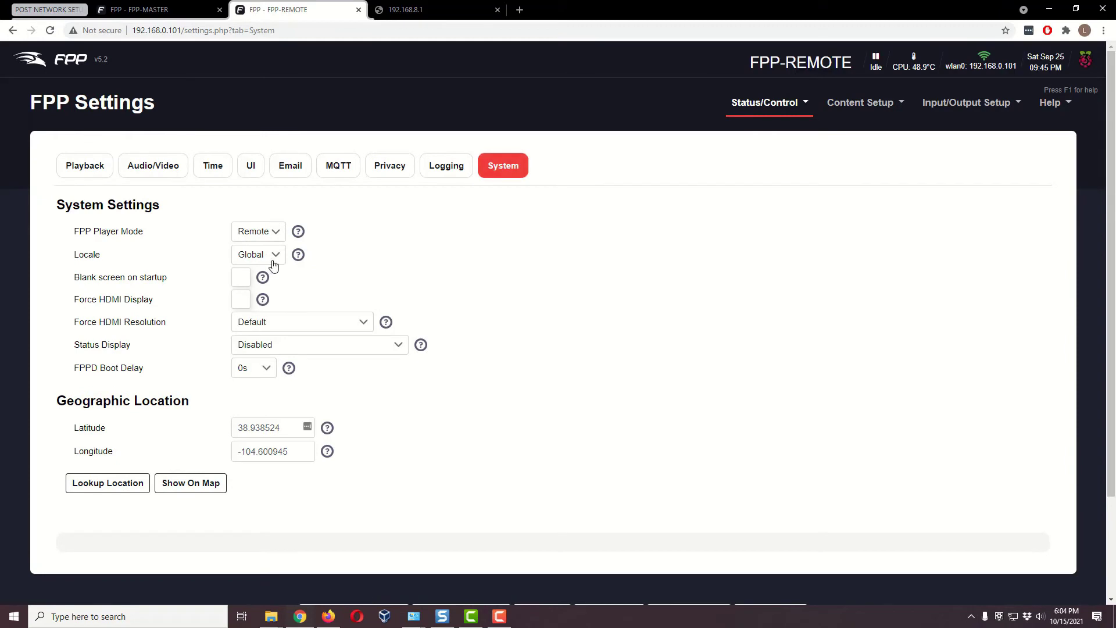
{"action": "scroll", "coordinate": [442, 256], "scroll_direction": "down", "scroll_amount": 1}
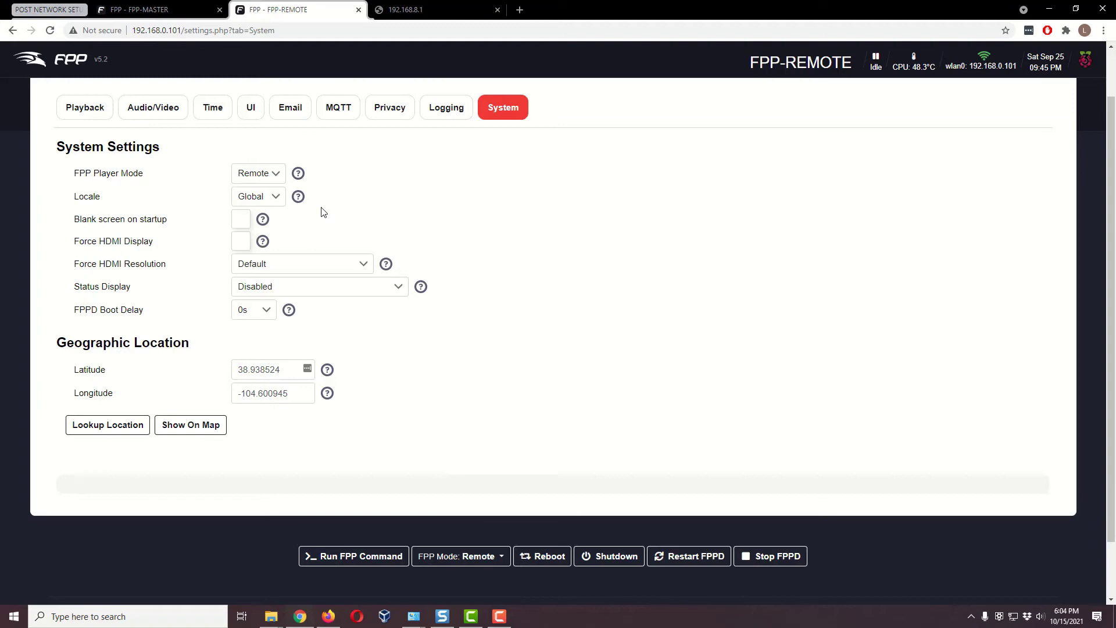
Step: Keep Locale on Global and glance at Audio/Video before returning to System
{"action": "left_click", "coordinate": [278, 197]}
{"action": "left_click", "coordinate": [278, 198]}
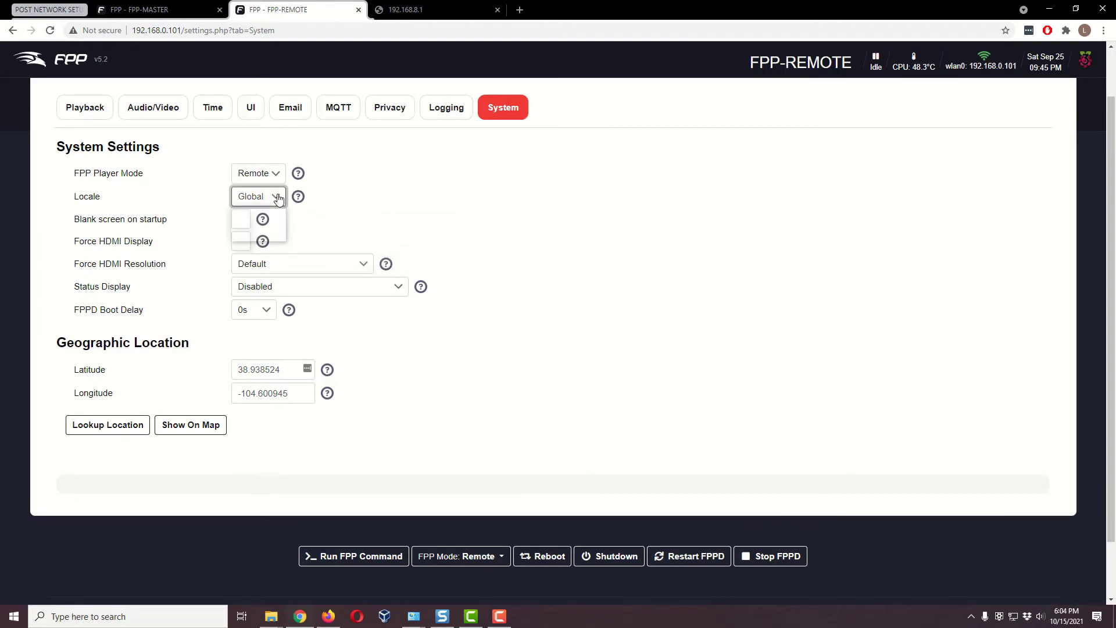
{"action": "left_click", "coordinate": [367, 175]}
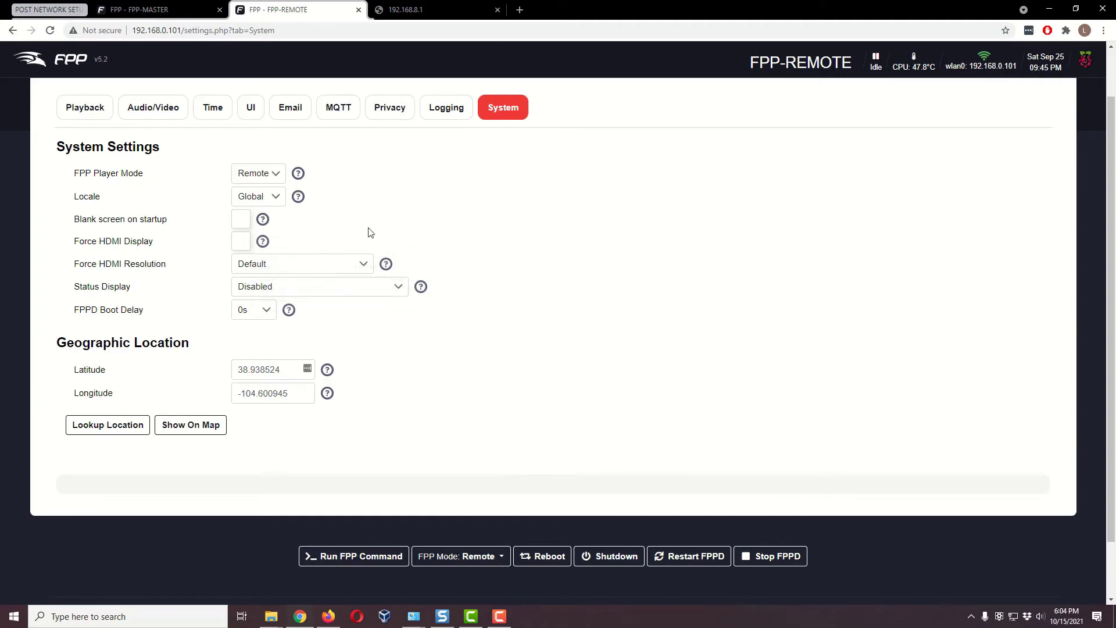
{"action": "left_click", "coordinate": [143, 109]}
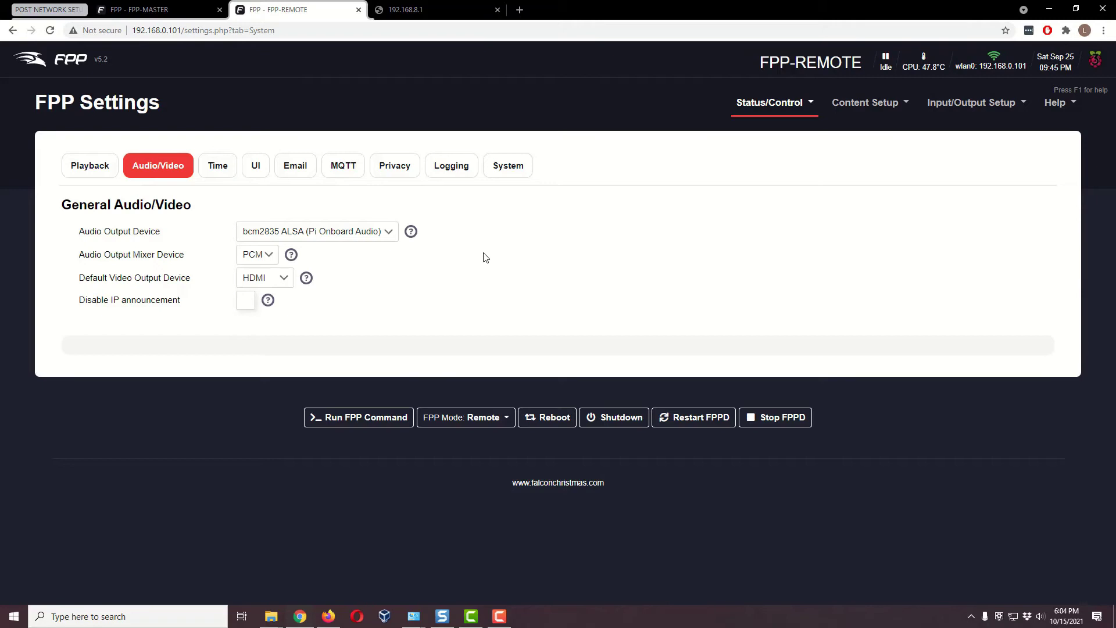
{"action": "left_click", "coordinate": [502, 170]}
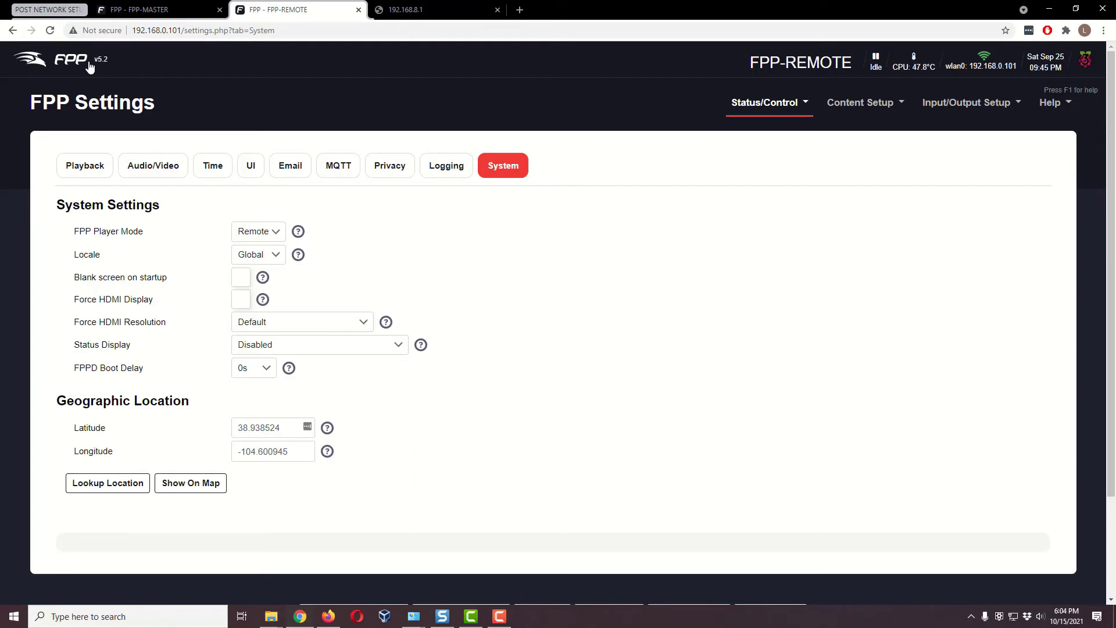
{"action": "left_click", "coordinate": [747, 104]}
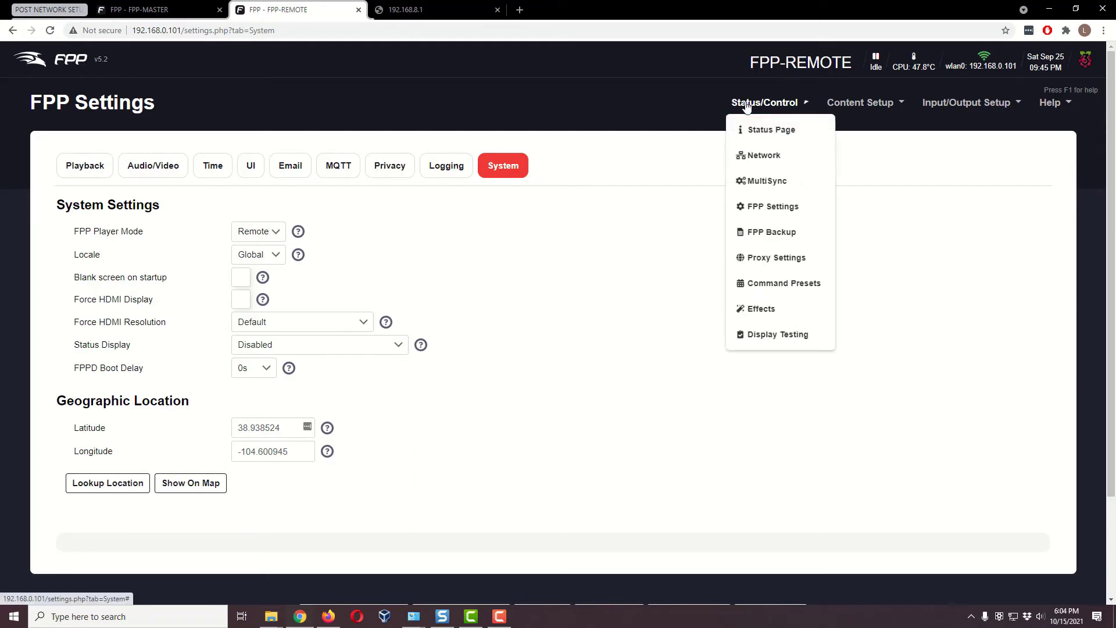
Step: Open FPP-REMOTE's Status page, check FPP-MASTER's tab, then restart FPPD on the remote
{"action": "left_click", "coordinate": [756, 130]}
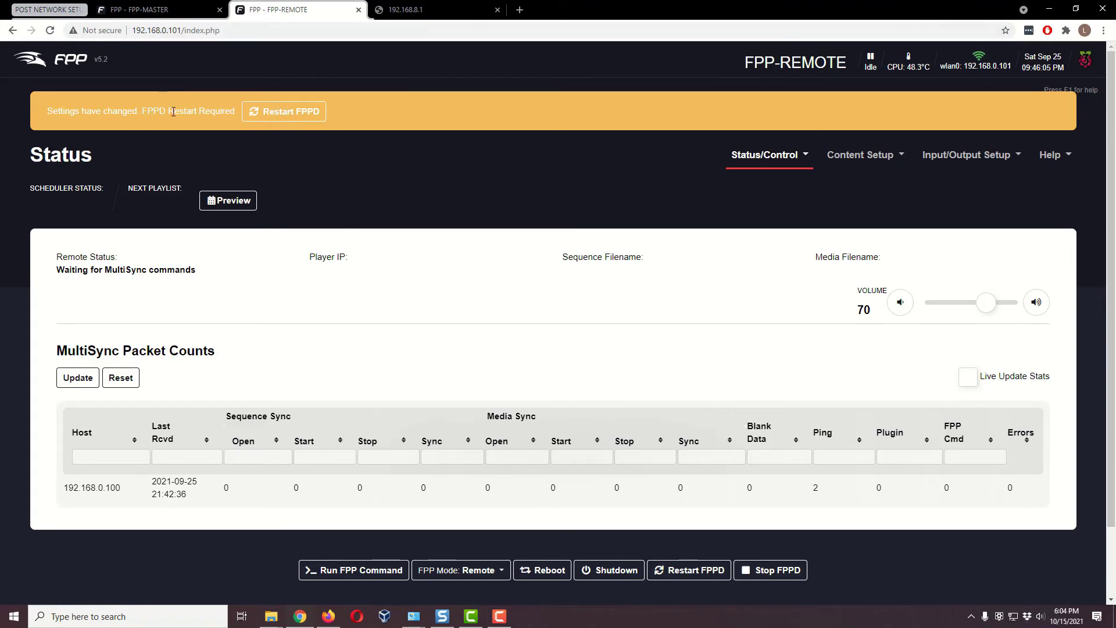
{"action": "left_click", "coordinate": [145, 10]}
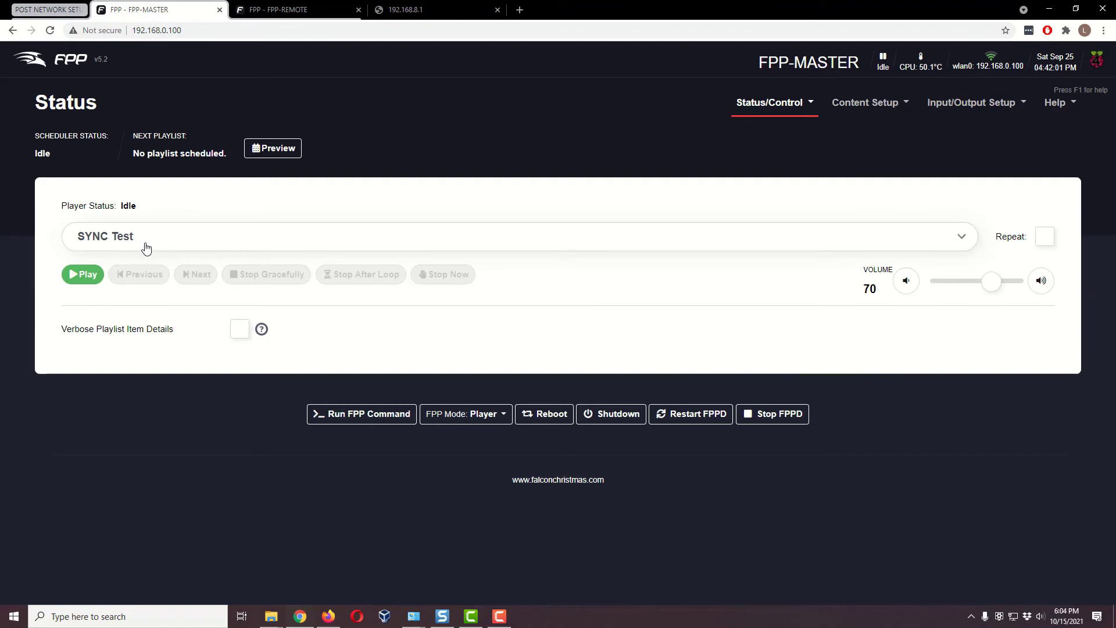
{"action": "left_click", "coordinate": [306, 8]}
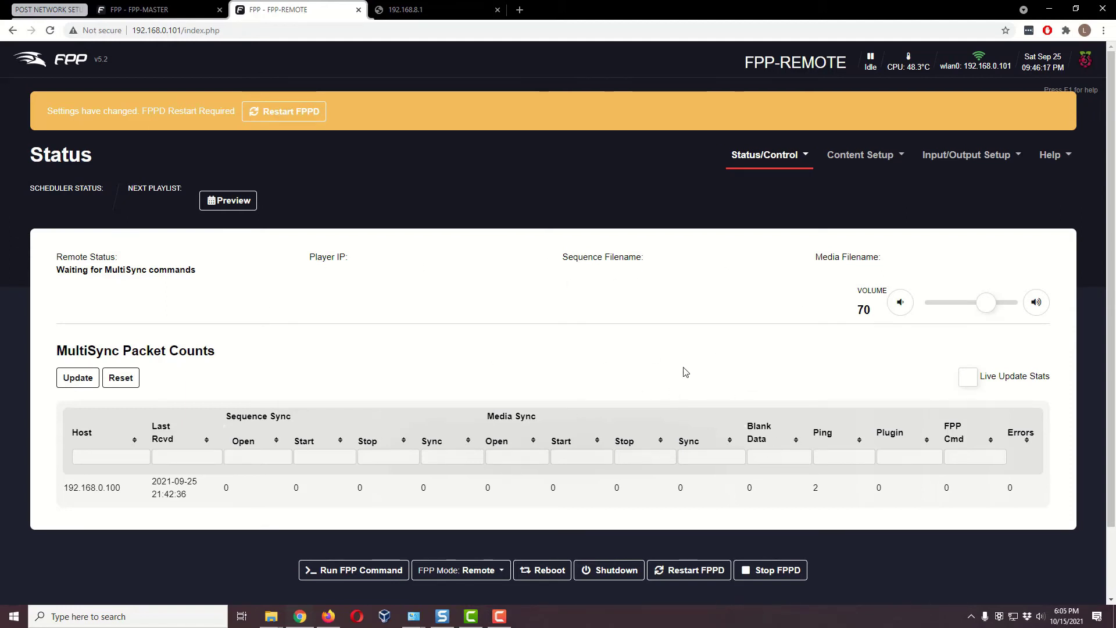
{"action": "left_click", "coordinate": [291, 124]}
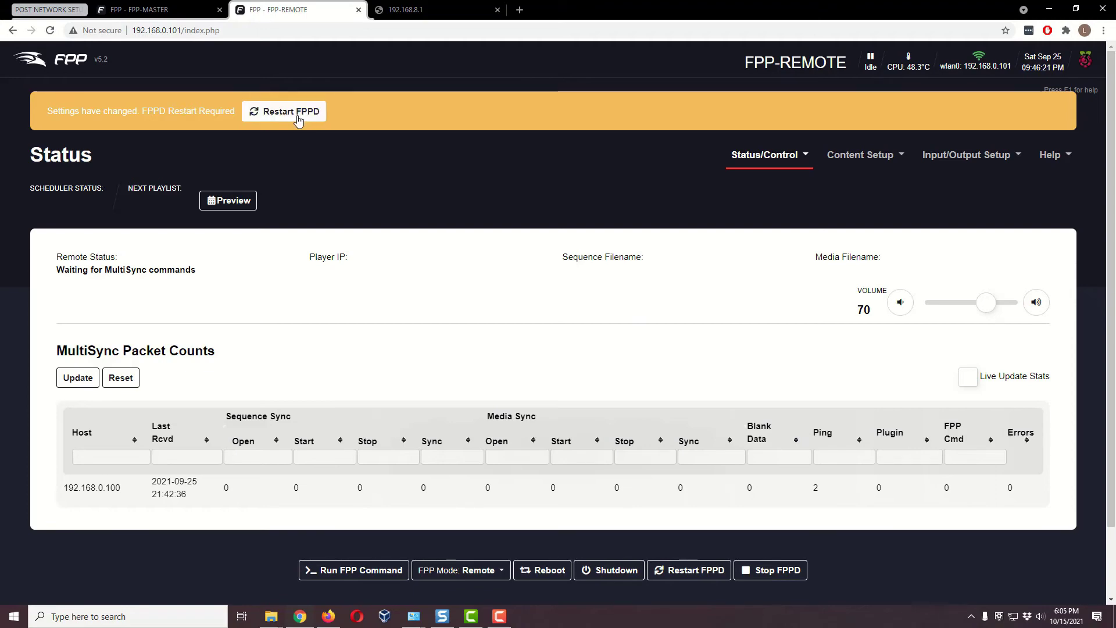
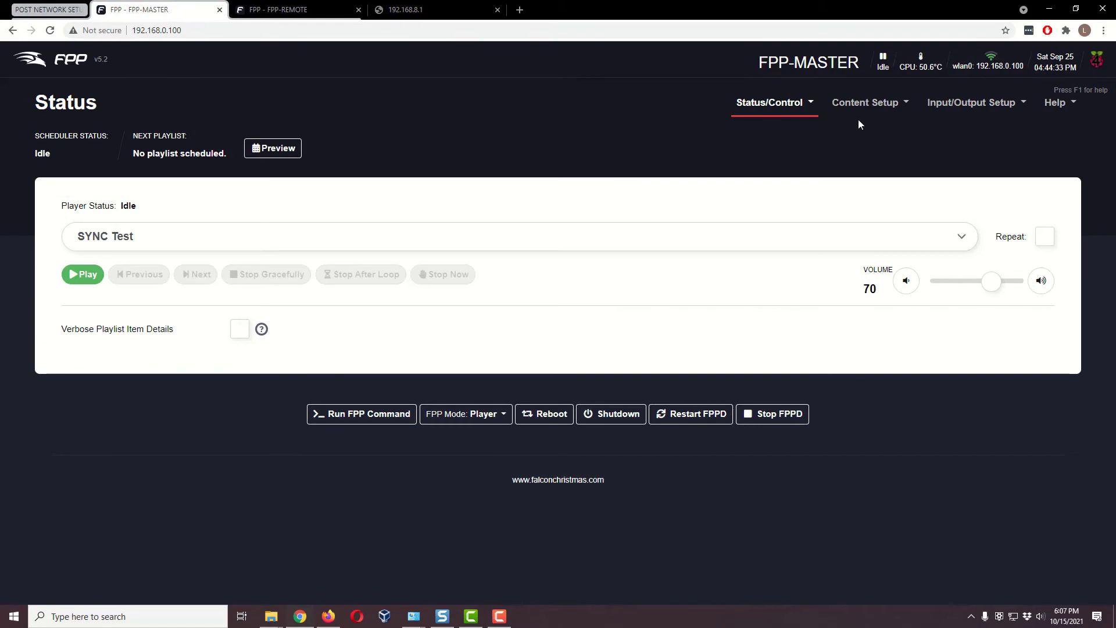
Step: Review the master's two mp4 videos in File Manager, then switch to the FPP-REMOTE tab
{"action": "left_click", "coordinate": [874, 106]}
{"action": "left_click", "coordinate": [892, 122]}
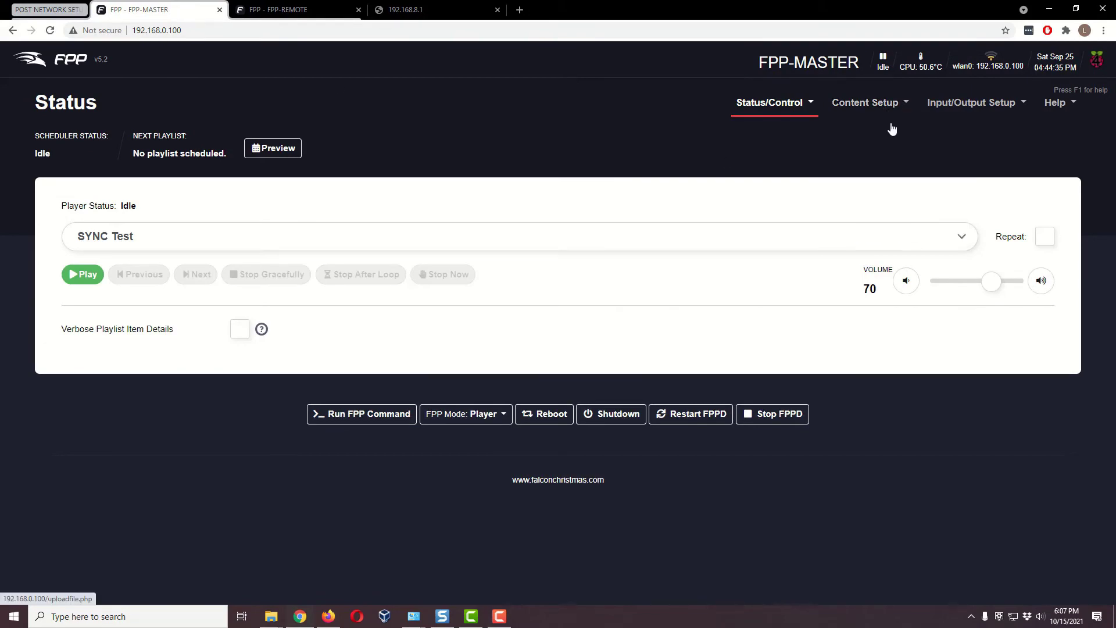
{"action": "left_click", "coordinate": [193, 177]}
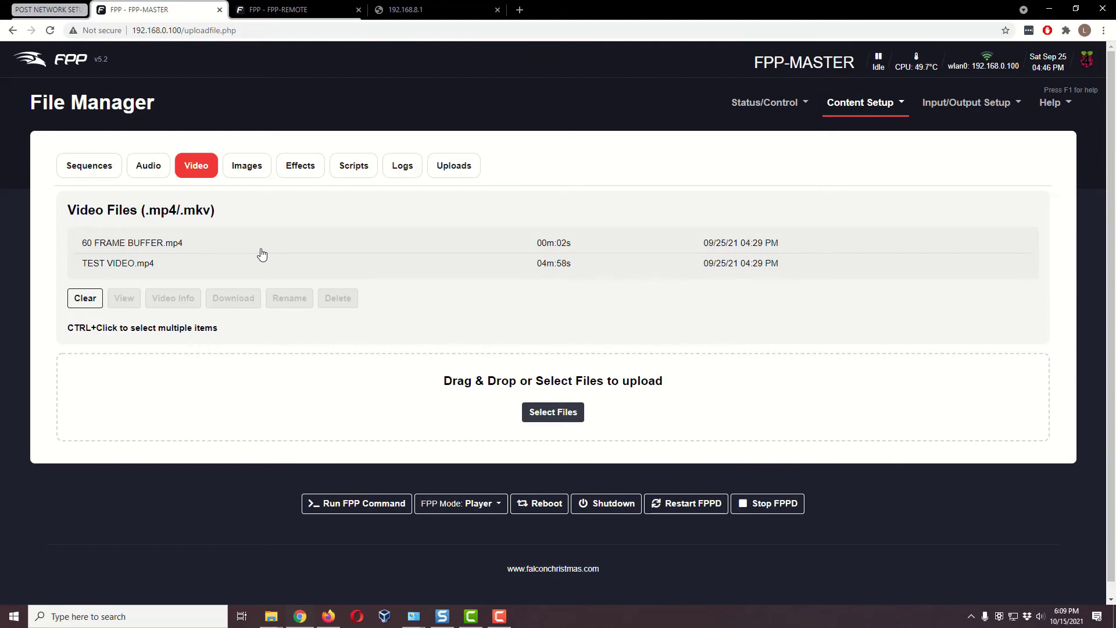
{"action": "left_click", "coordinate": [313, 18]}
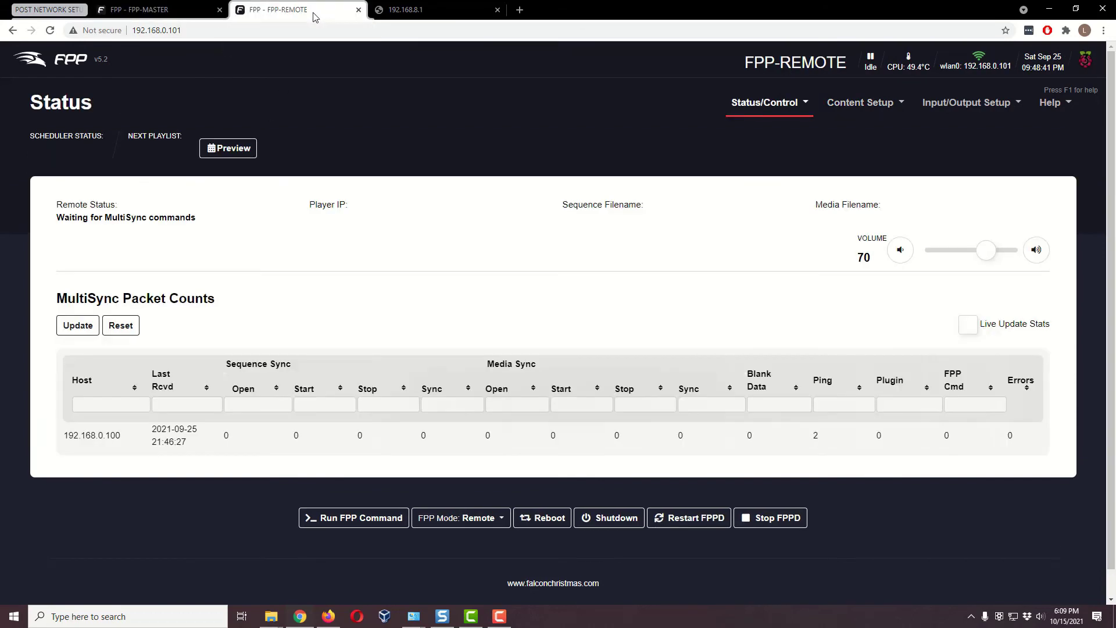
{"action": "left_click", "coordinate": [881, 112]}
Step: Drag 60 FRAME BUFFER.mp4 and TEST VIDEO.mp4 into FPP-REMOTE's File Manager and list its videos
{"action": "left_click", "coordinate": [883, 128]}
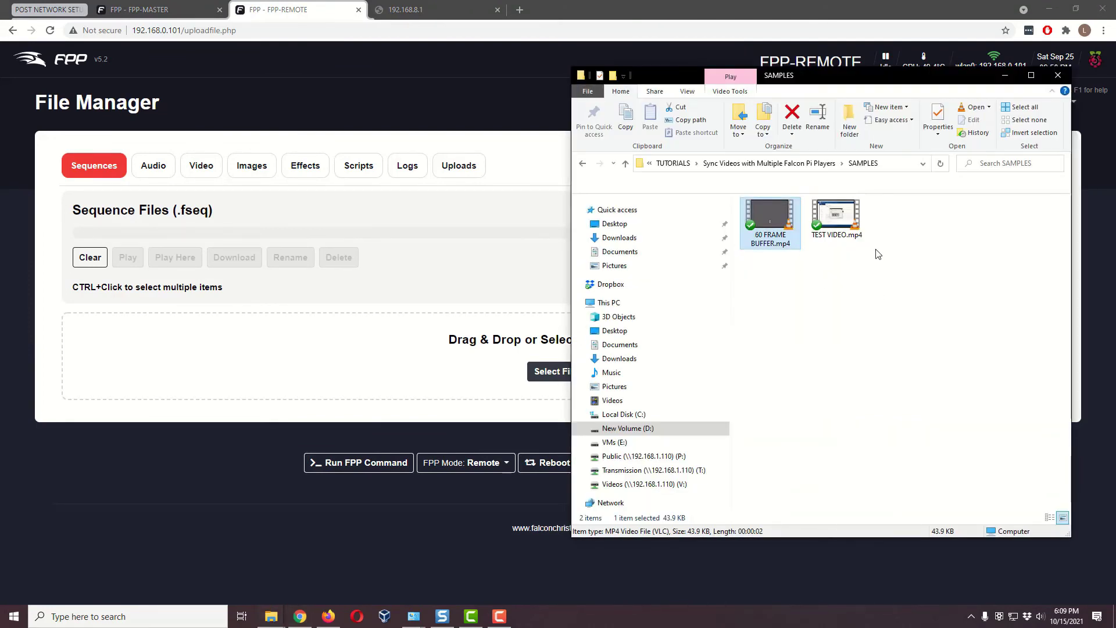
{"action": "left_click_drag", "start_coordinate": [879, 252], "coordinate": [524, 388]}
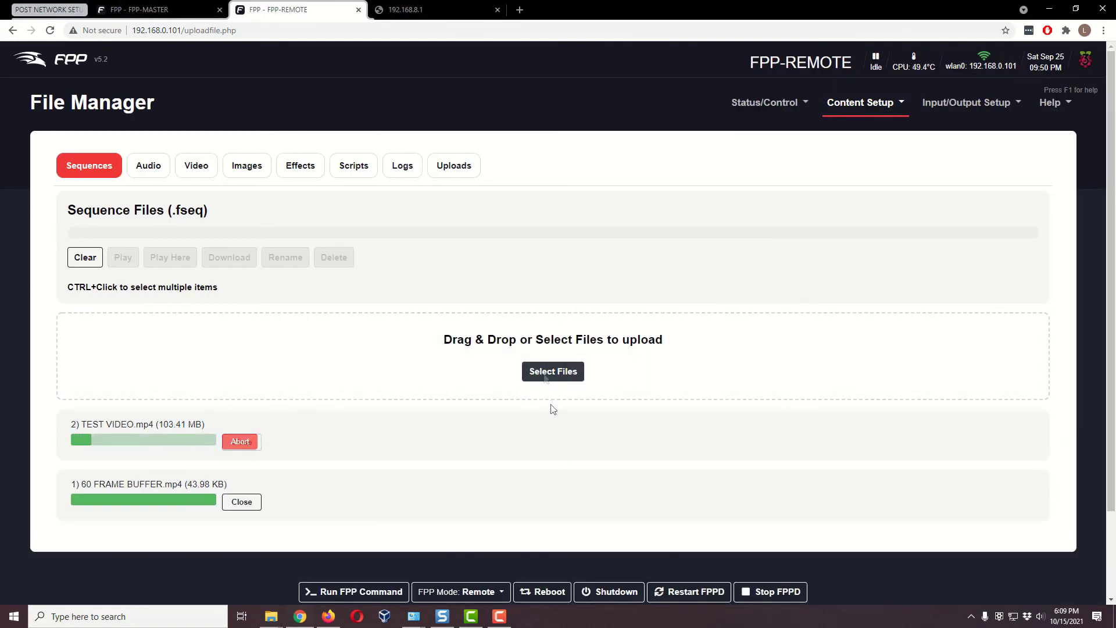
{"action": "left_click", "coordinate": [211, 176]}
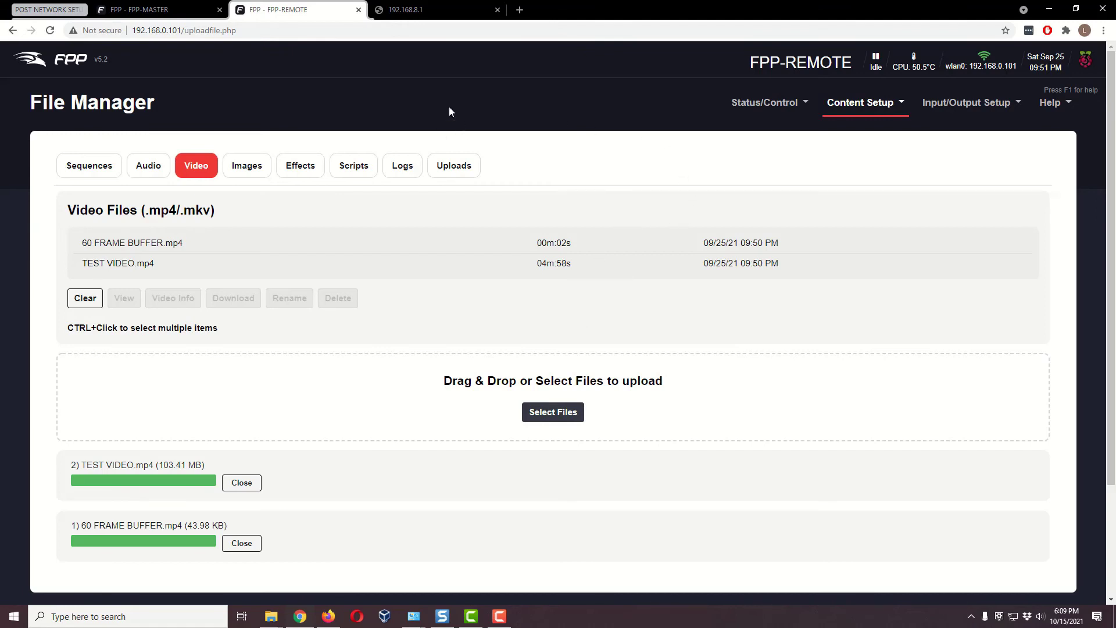
Step: On FPP-MASTER, view MultiSync showing FPP-MASTER as Player and FPP-REMOTE as Remote
{"action": "left_click", "coordinate": [167, 11]}
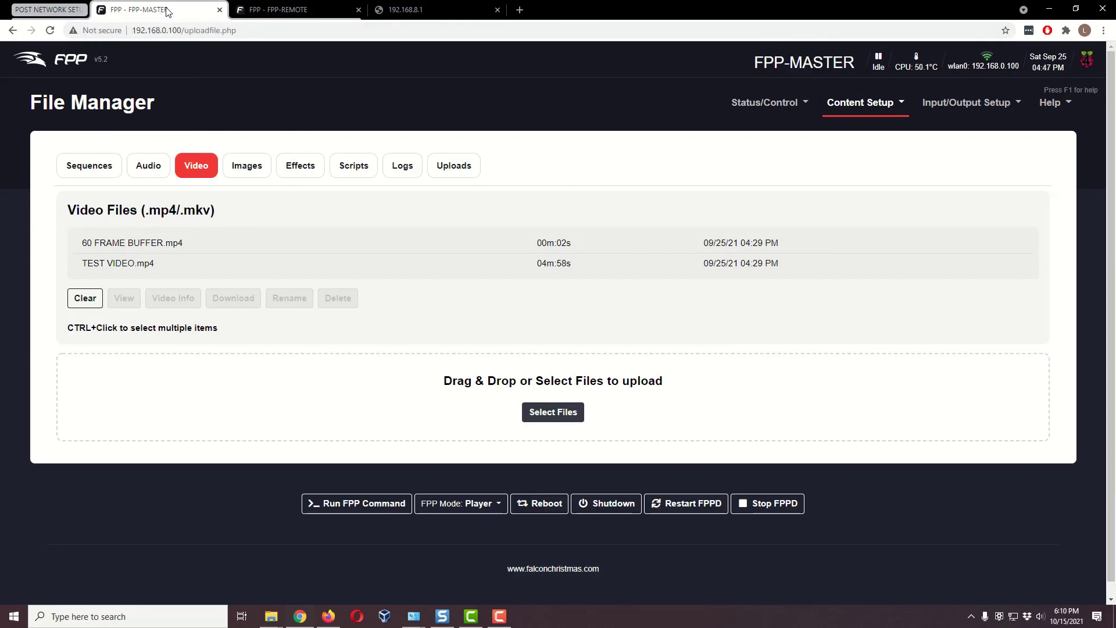
{"action": "left_click", "coordinate": [755, 104]}
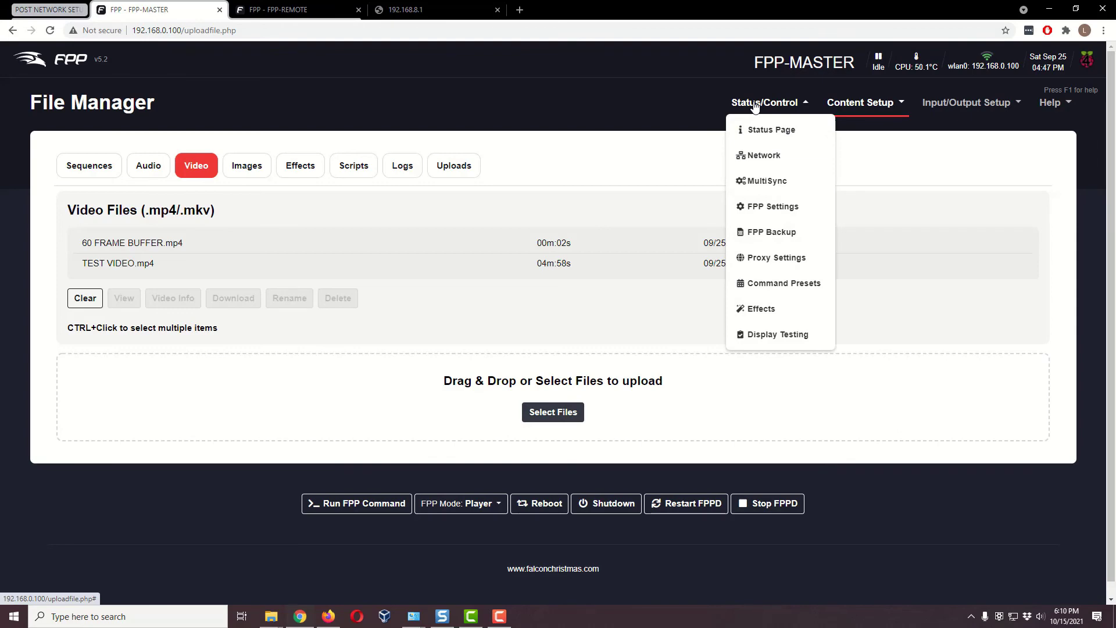
{"action": "left_click", "coordinate": [770, 181]}
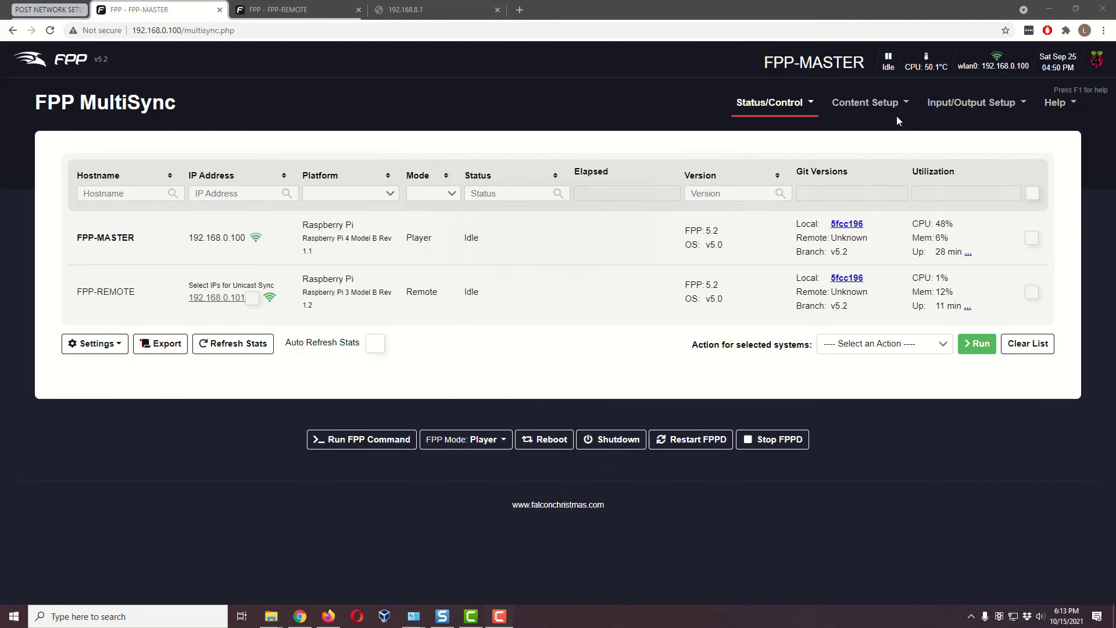
{"action": "left_click", "coordinate": [868, 103]}
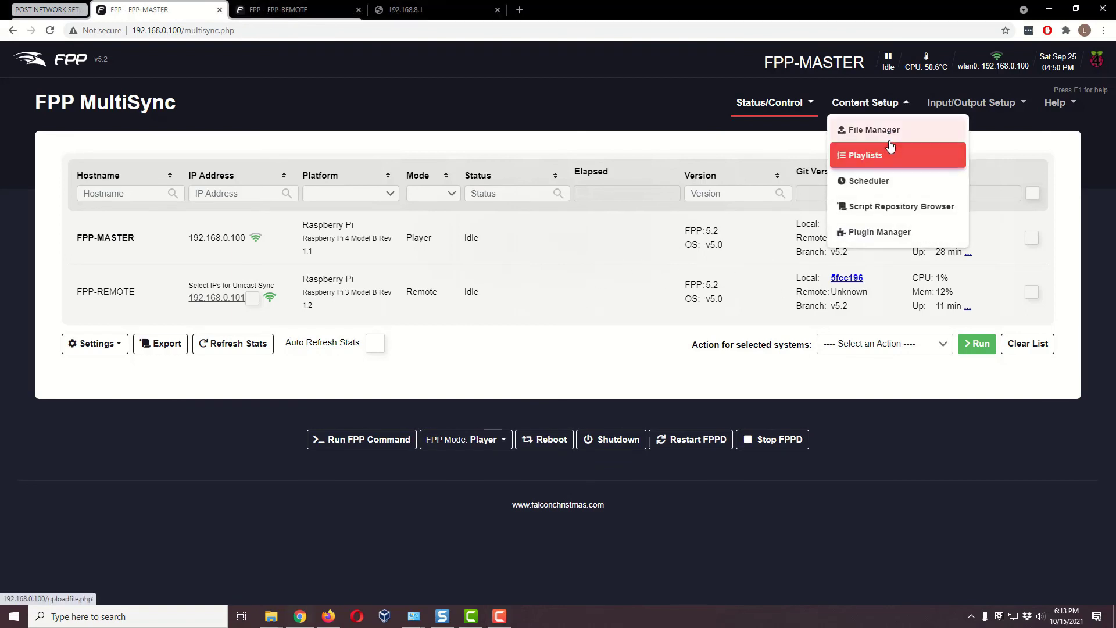
Step: Open the SYNC Test playlist and add 60 FRAME BUFFER.mp4 as its first entry
{"action": "left_click", "coordinate": [890, 154]}
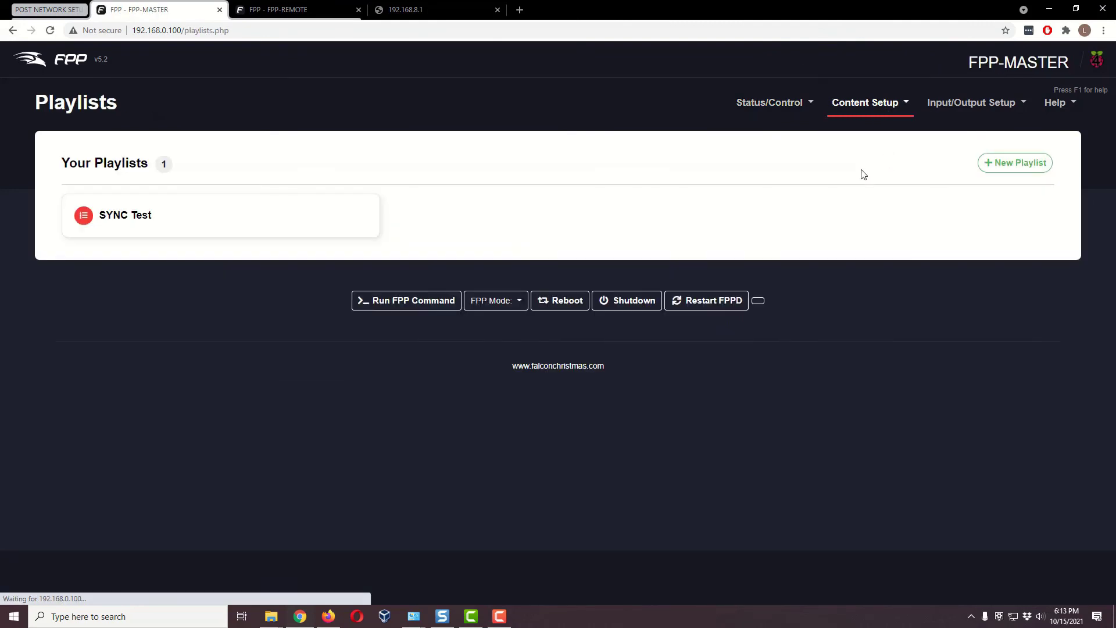
{"action": "left_click", "coordinate": [180, 216]}
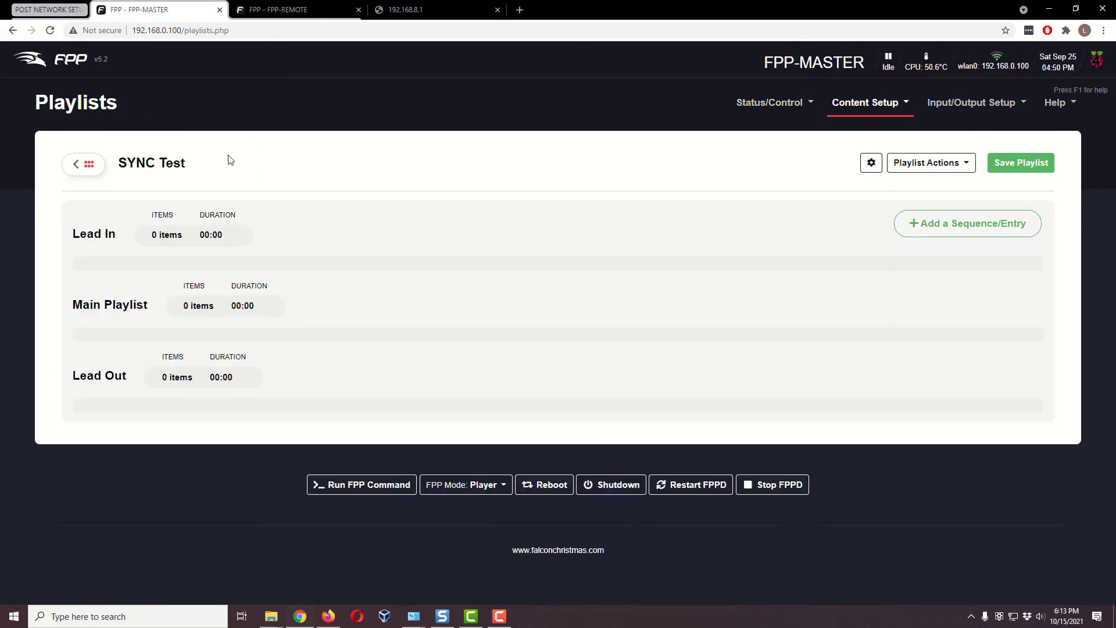
{"action": "left_click", "coordinate": [987, 234]}
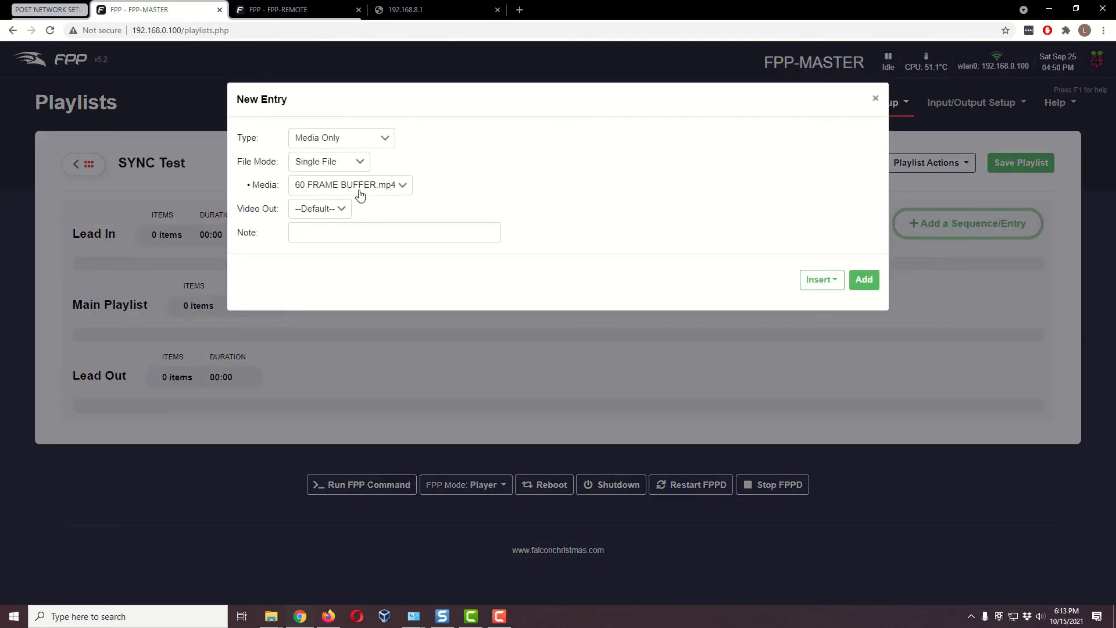
{"action": "left_click", "coordinate": [864, 280]}
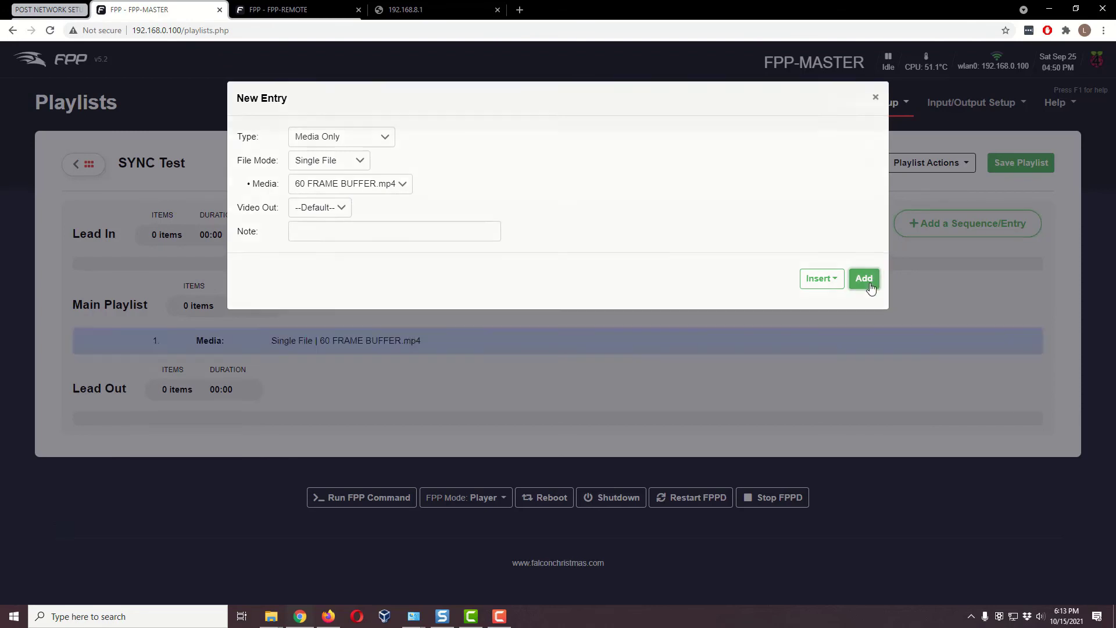
Step: Add TEST VIDEO.mp4 as the second Media Only entry of SYNC Test
{"action": "left_click", "coordinate": [966, 226]}
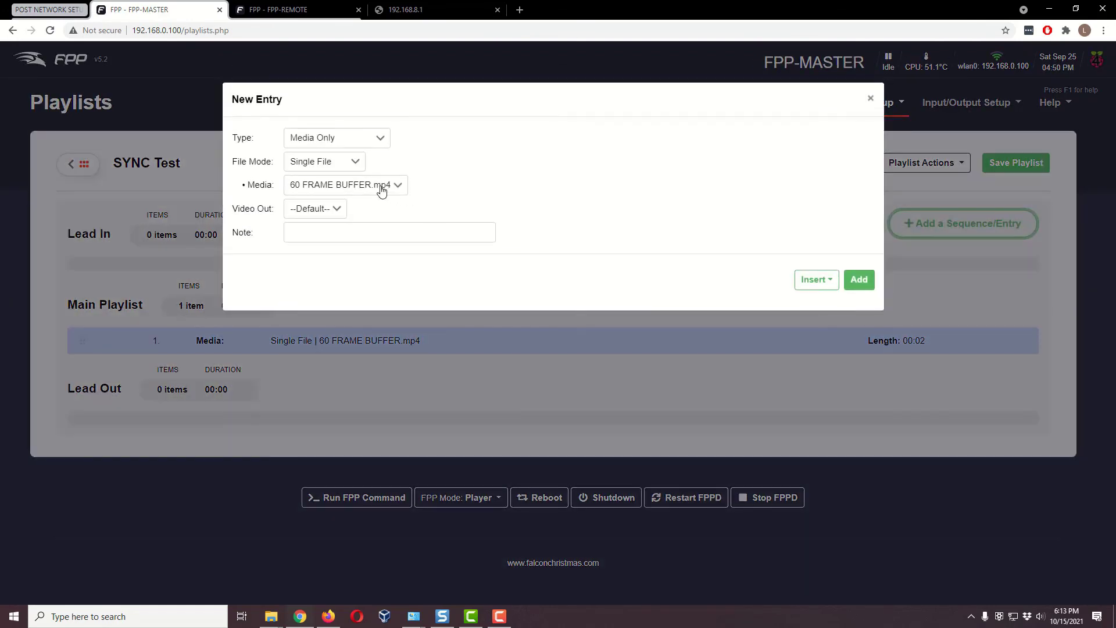
{"action": "left_click", "coordinate": [381, 186]}
{"action": "left_click", "coordinate": [373, 213]}
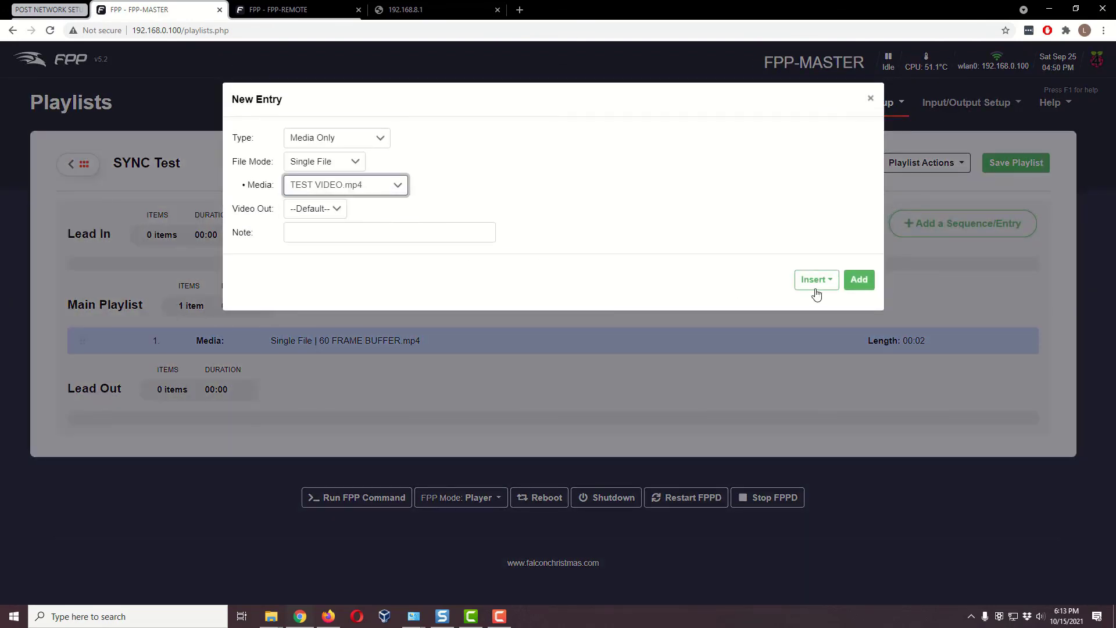
{"action": "left_click", "coordinate": [859, 280]}
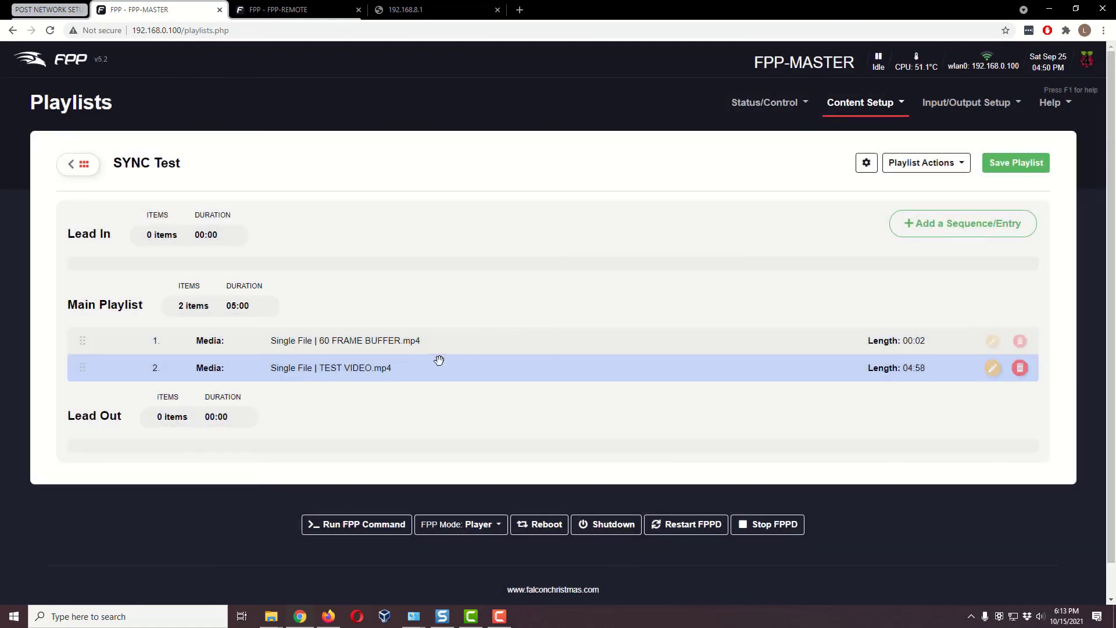
{"action": "left_click", "coordinate": [399, 342]}
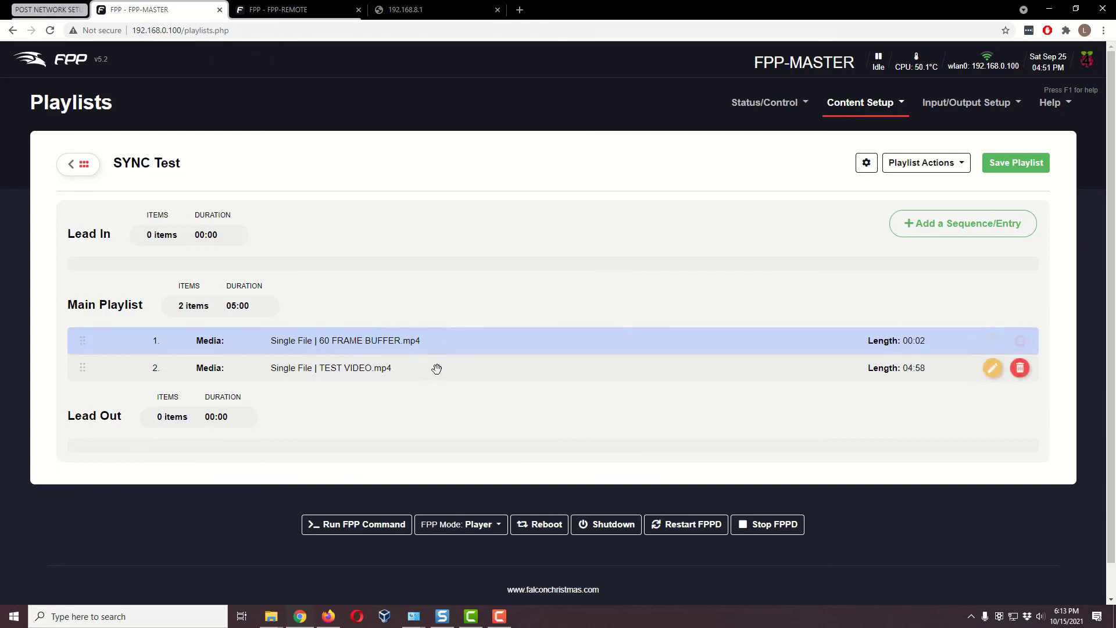
Step: Save the SYNC Test playlist and return to the master's Status page
{"action": "left_click", "coordinate": [1018, 163]}
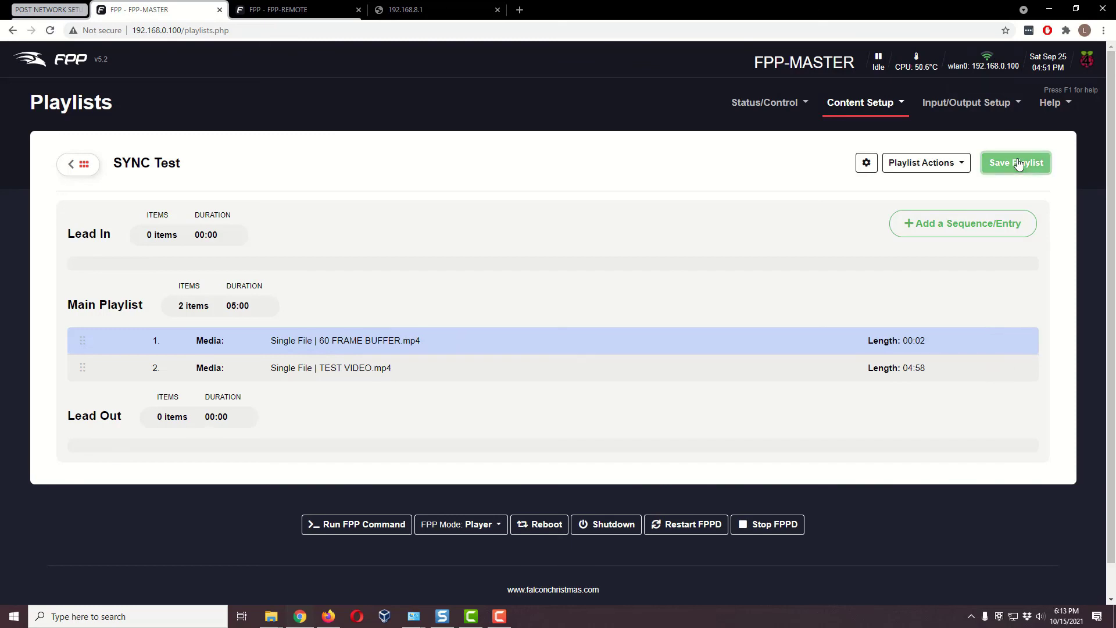
{"action": "left_click", "coordinate": [773, 104]}
{"action": "left_click", "coordinate": [781, 131]}
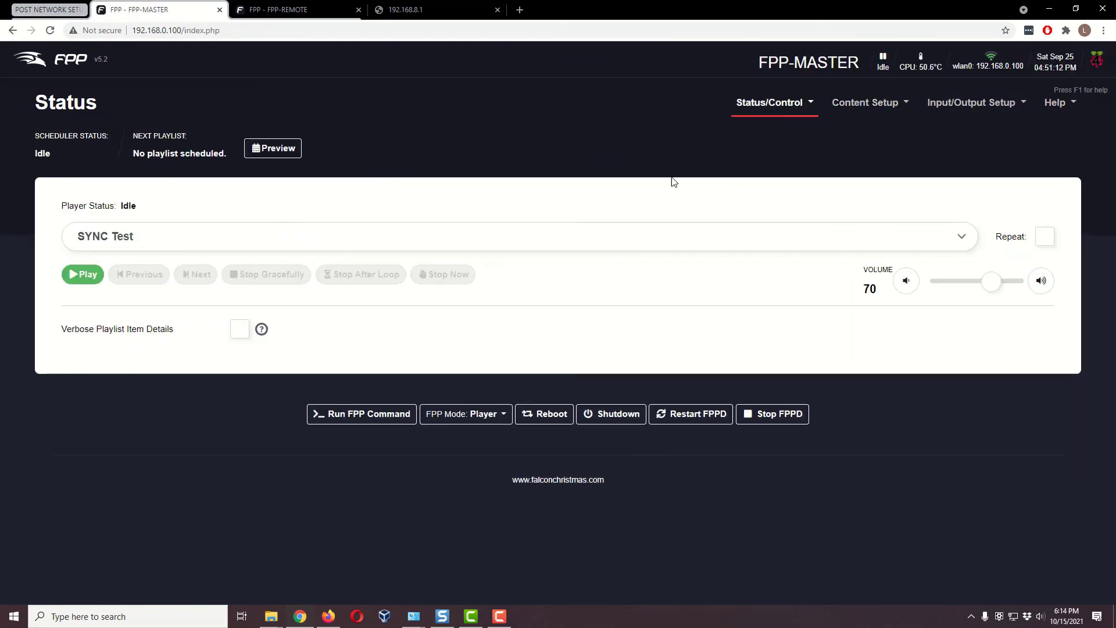
Step: Play SYNC Test on the master and check FPP-REMOTE's Status page syncing TEST VIDEO.mp4
{"action": "left_click", "coordinate": [87, 279]}
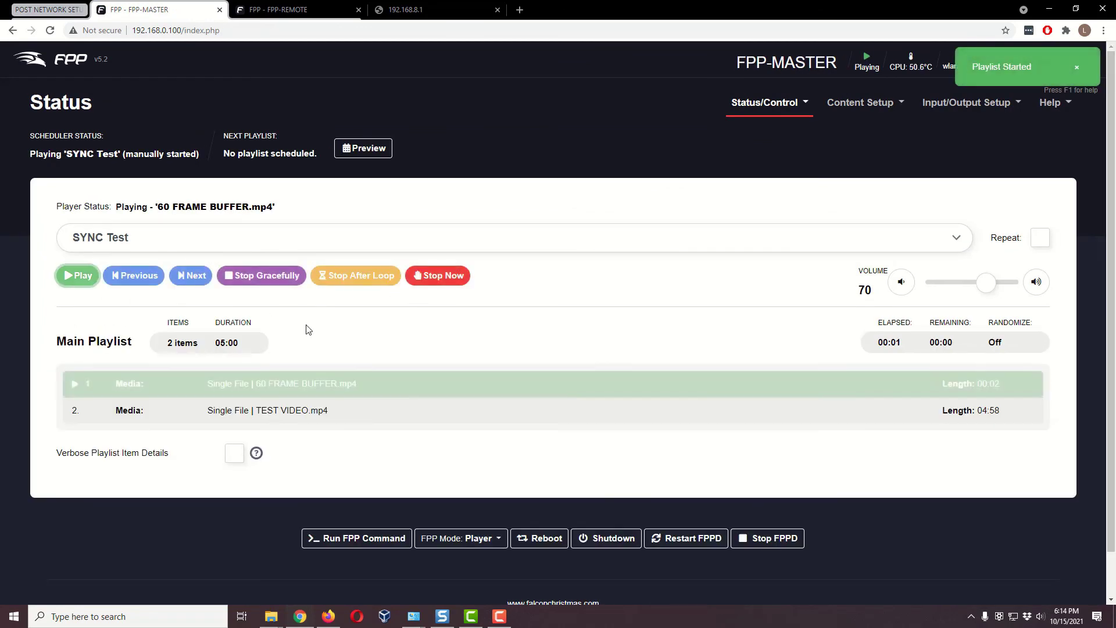
{"action": "left_click", "coordinate": [288, 13]}
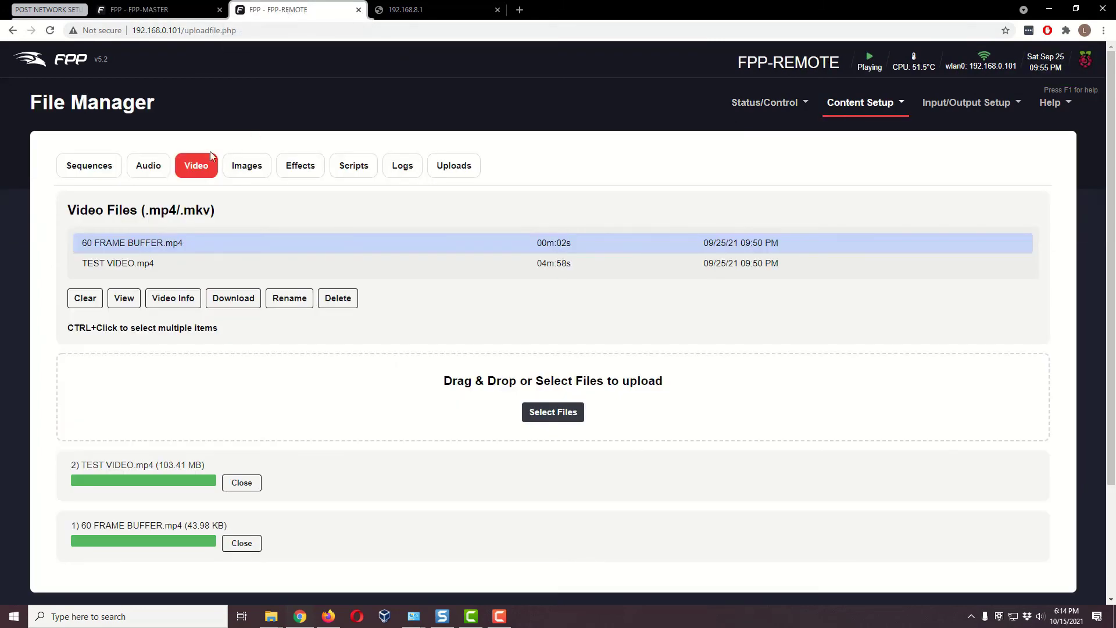
{"action": "left_click", "coordinate": [765, 103]}
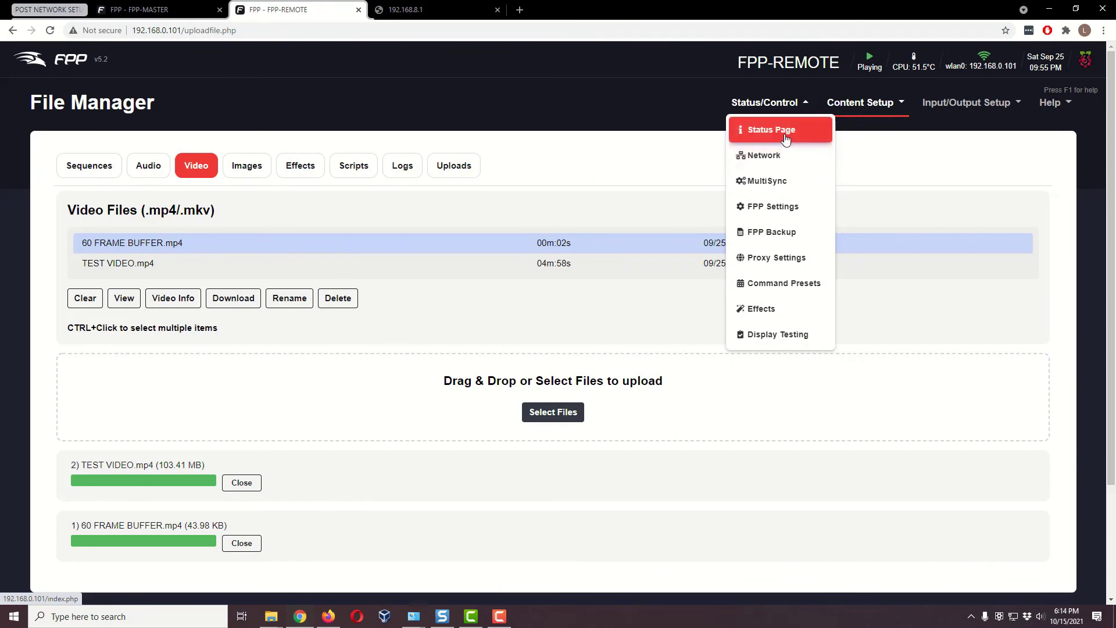
{"action": "left_click", "coordinate": [786, 139]}
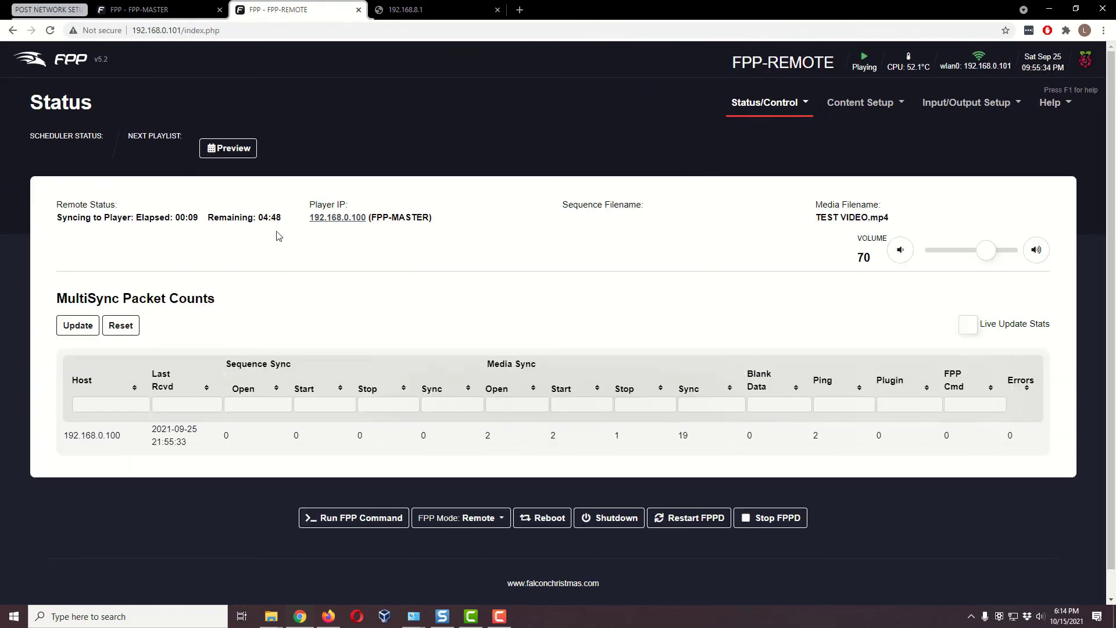